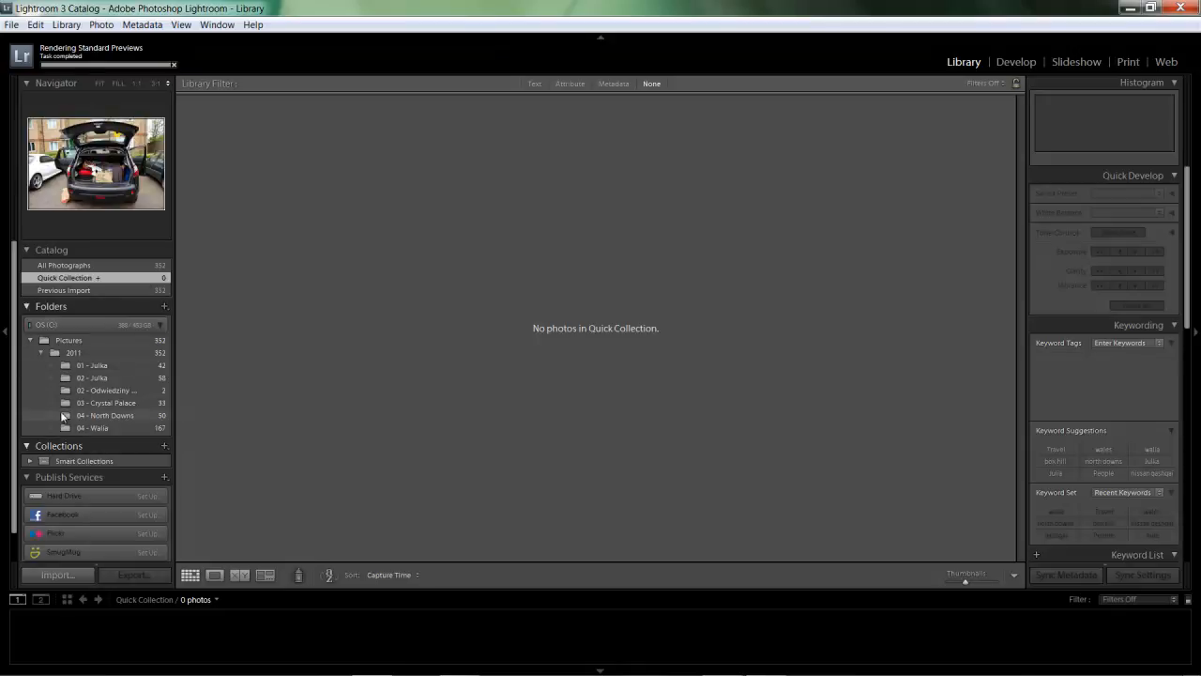
Show the 167 photos of the 04 - Walia folder and expand the Smart Collections set.
{"action": "scroll", "coordinate": [56, 447], "scroll_direction": "down", "scroll_amount": 1}
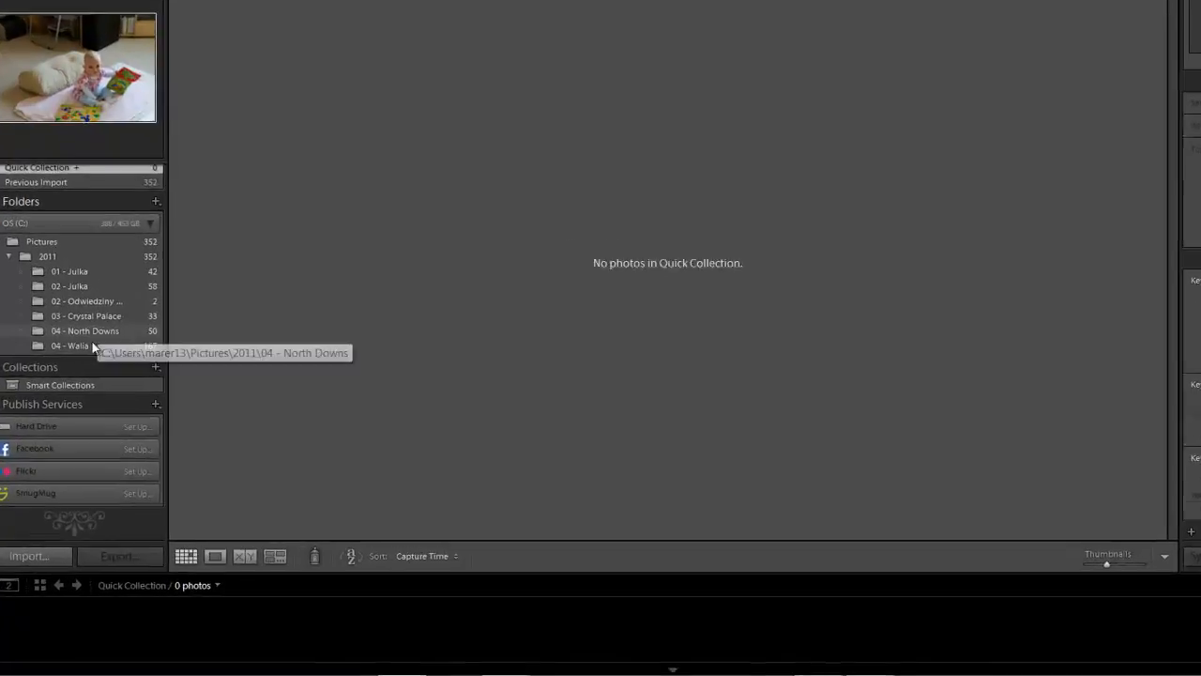
{"action": "left_click", "coordinate": [61, 265]}
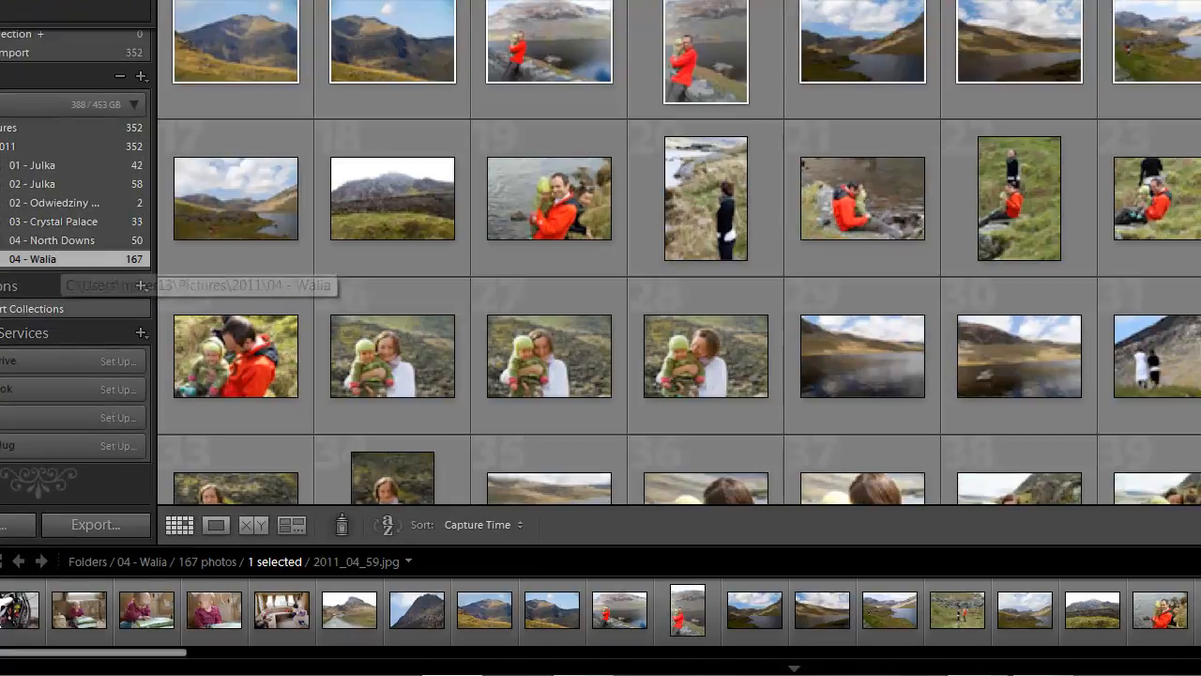
{"action": "left_click", "coordinate": [4, 310]}
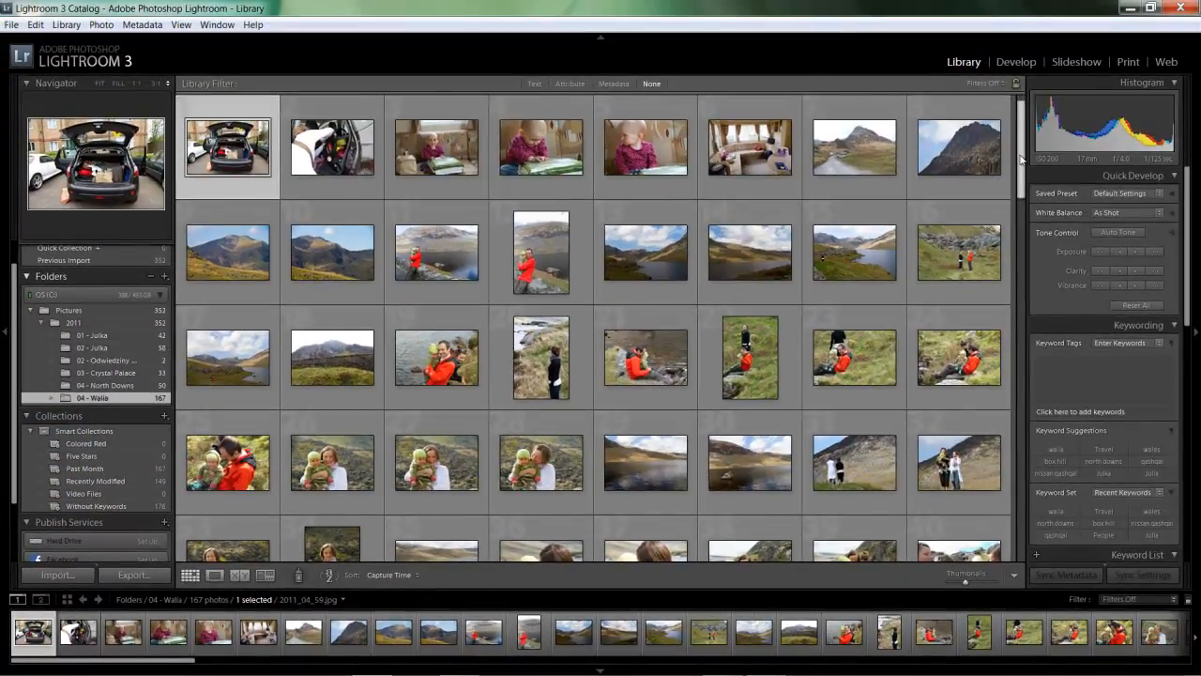
{"action": "left_click_drag", "start_coordinate": [1021, 157], "coordinate": [1028, 122]}
Select mountain photo 2011_04_65 and review the Photo > Set Rating choices without applying one.
{"action": "left_click", "coordinate": [861, 160]}
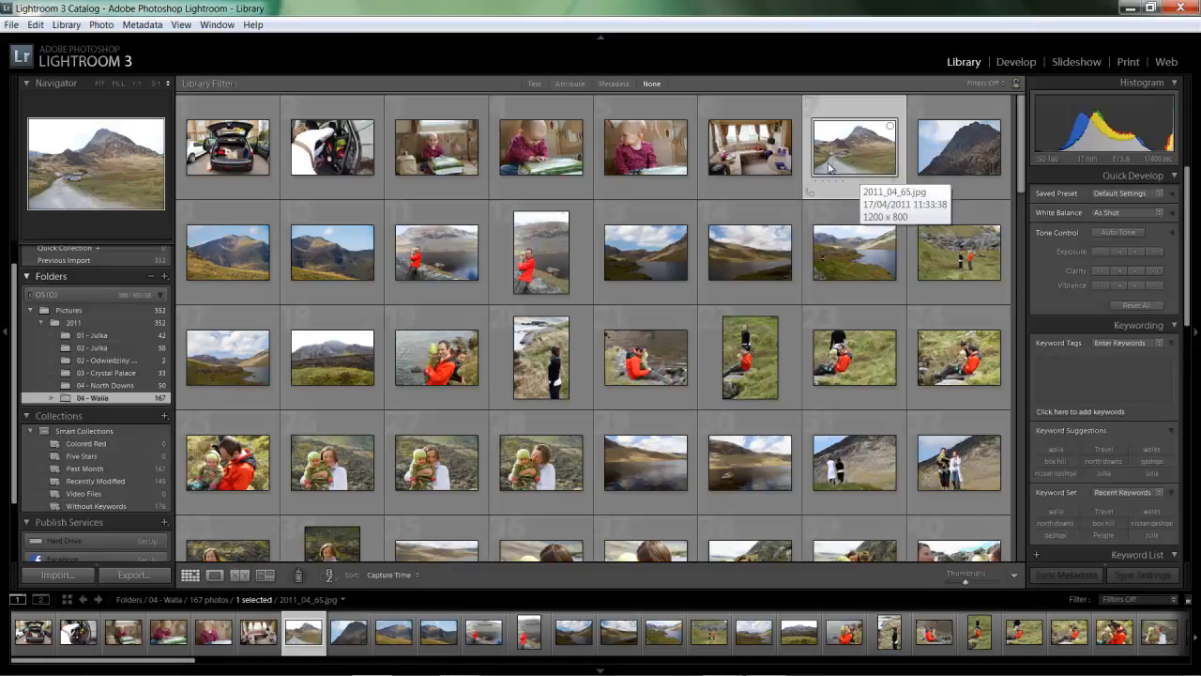
{"action": "left_click", "coordinate": [102, 26]}
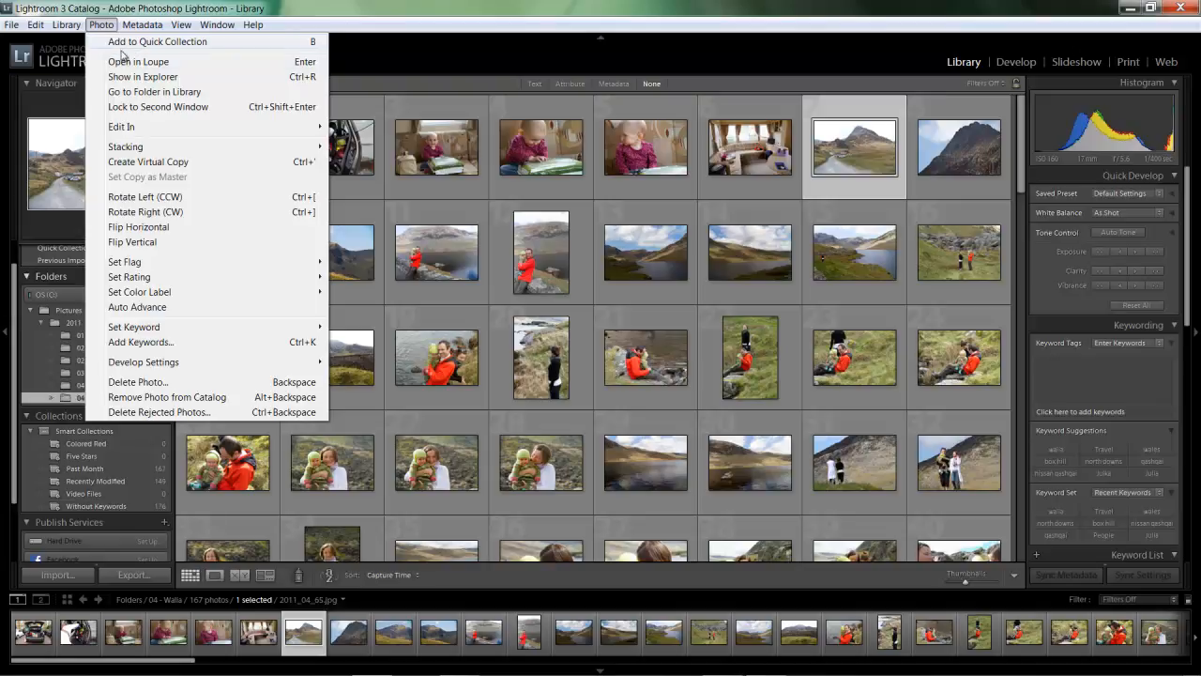
{"action": "mouse_move", "coordinate": [196, 267]}
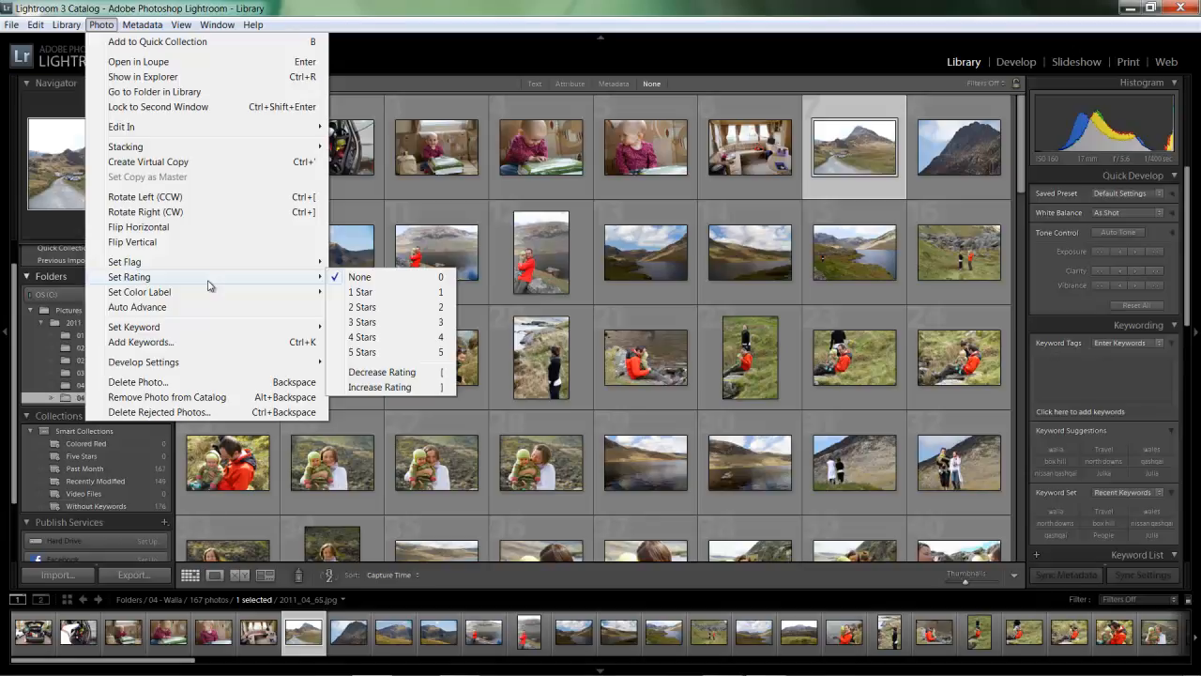
{"action": "left_click", "coordinate": [855, 155]}
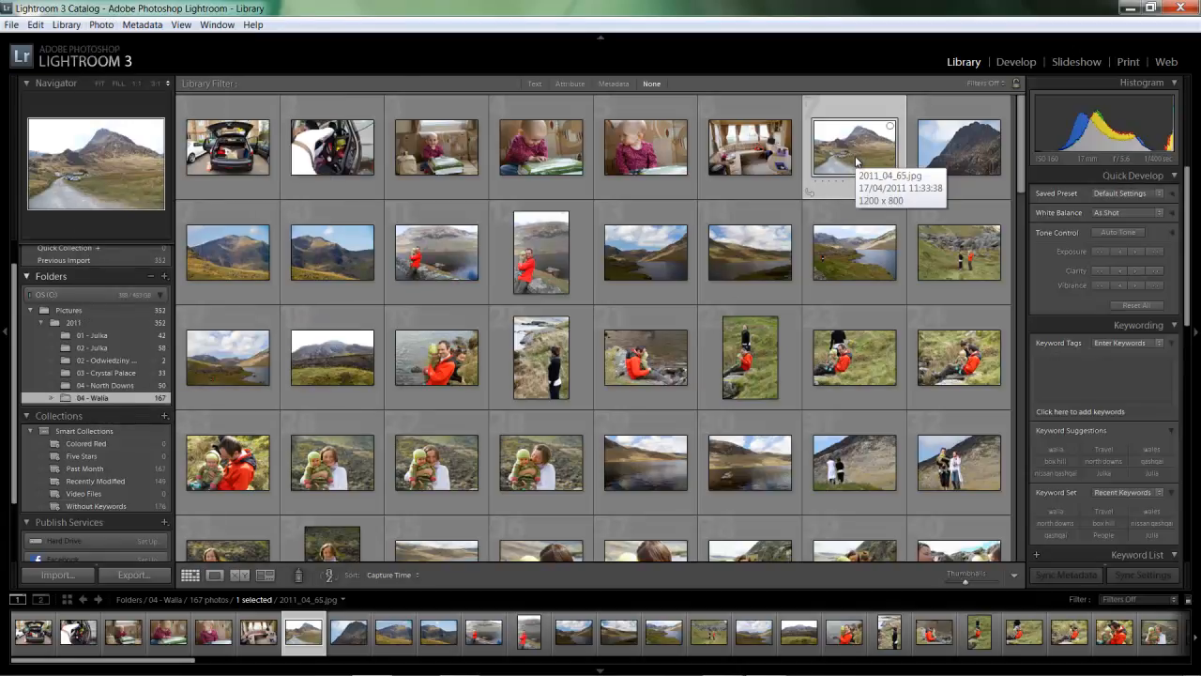
Give 2011_04_65 two stars and the row-two photos, including 2011_04_73, five stars.
{"action": "key", "text": "2"}
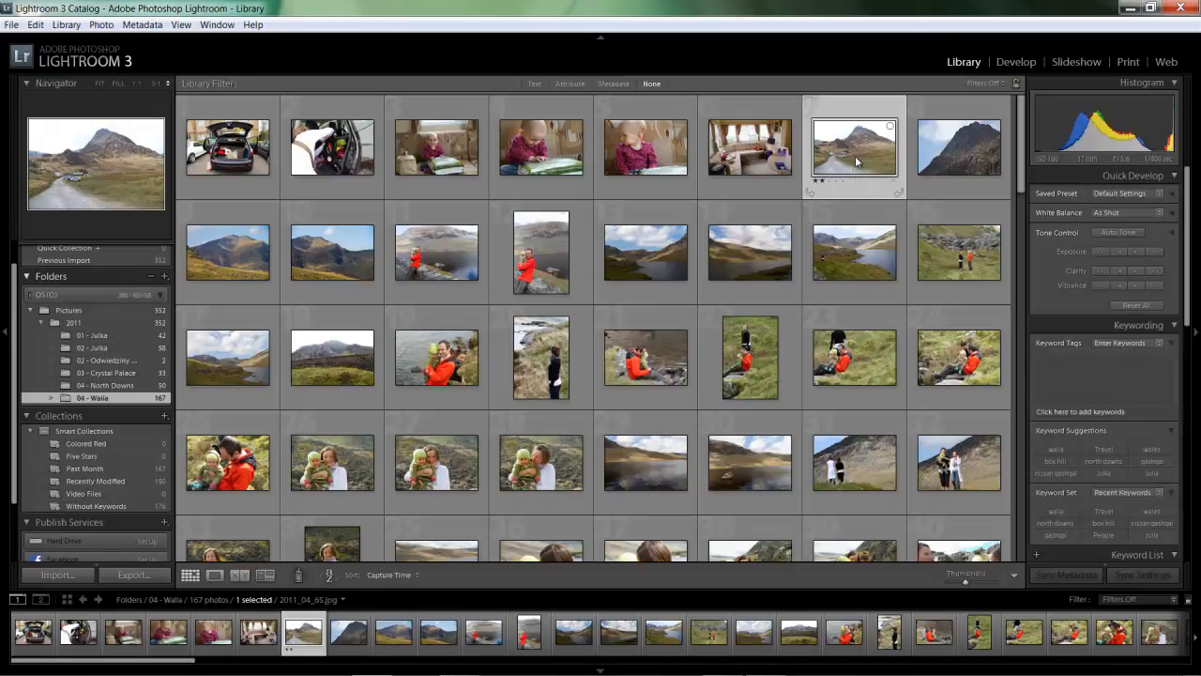
{"action": "key", "text": "Right"}
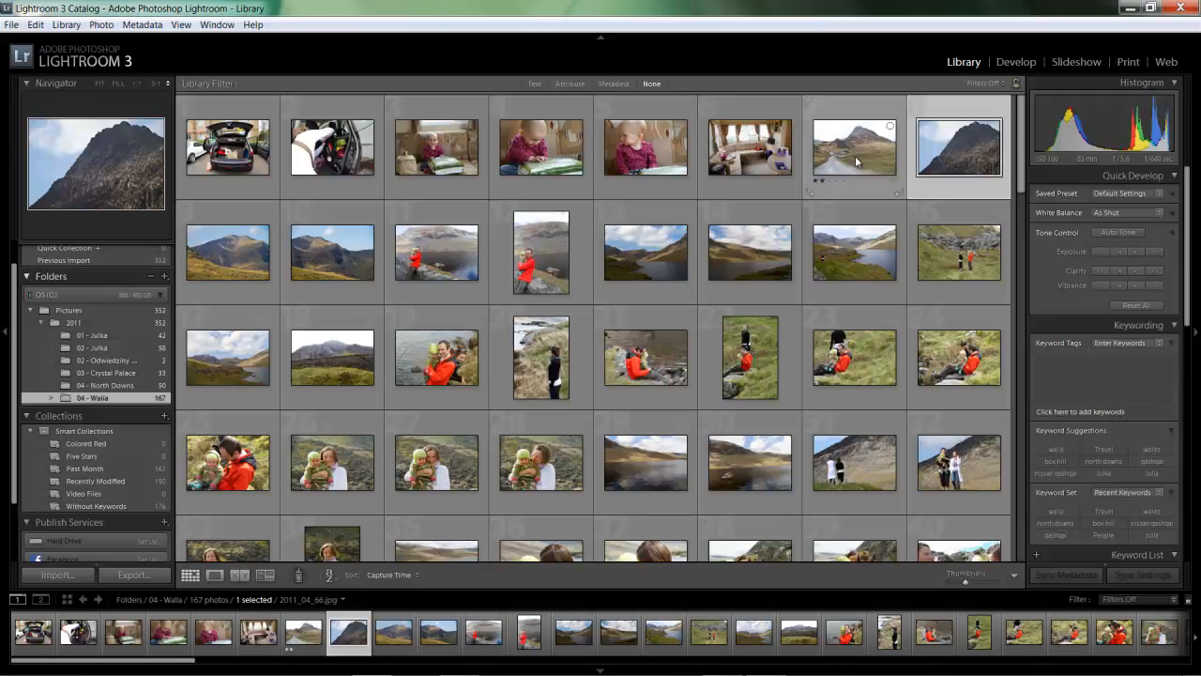
{"action": "key", "text": "Right"}
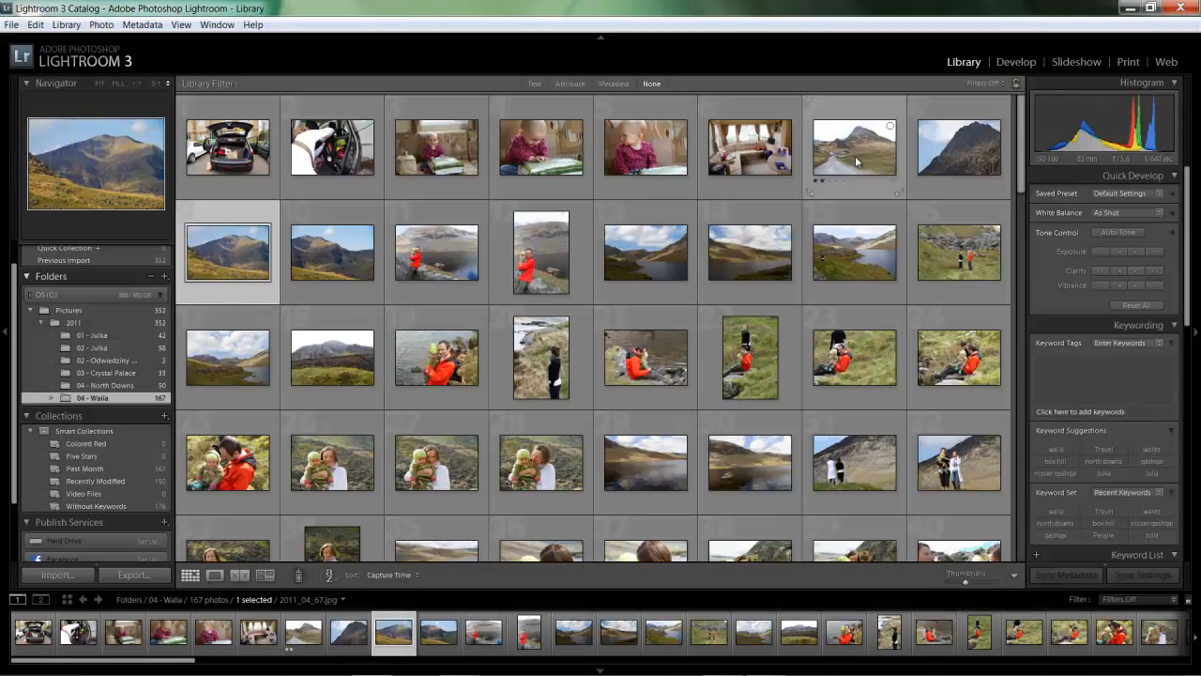
{"action": "key", "text": "5"}
{"action": "key", "text": "Right"}
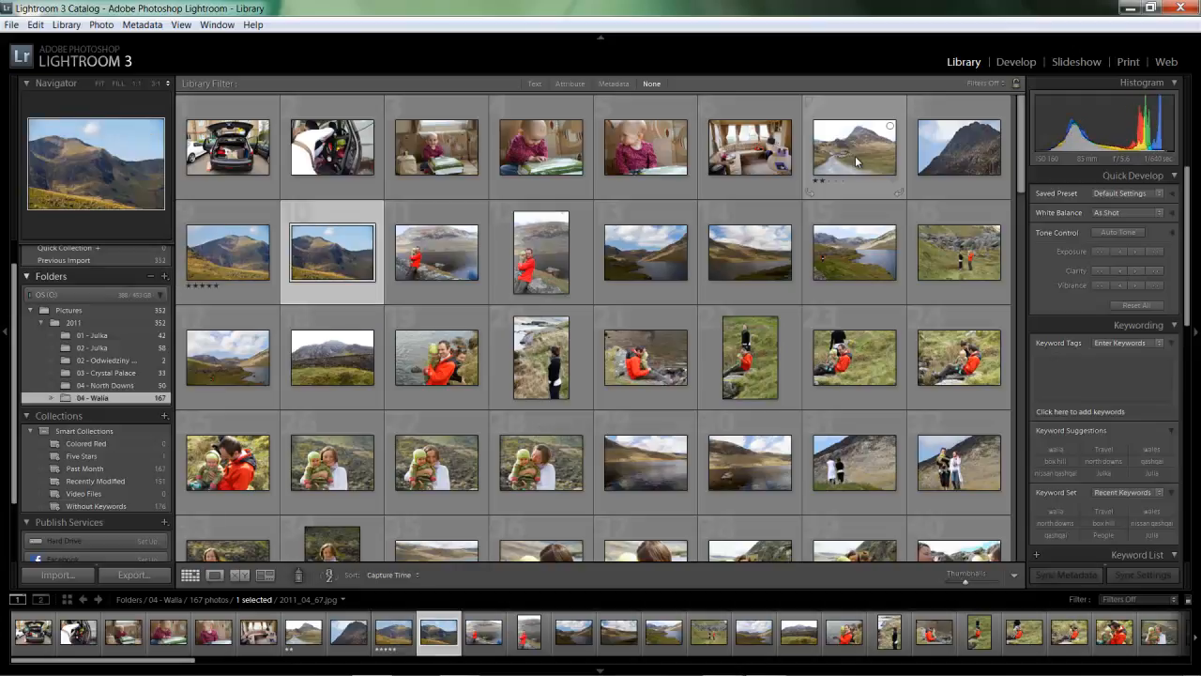
{"action": "key", "text": "5"}
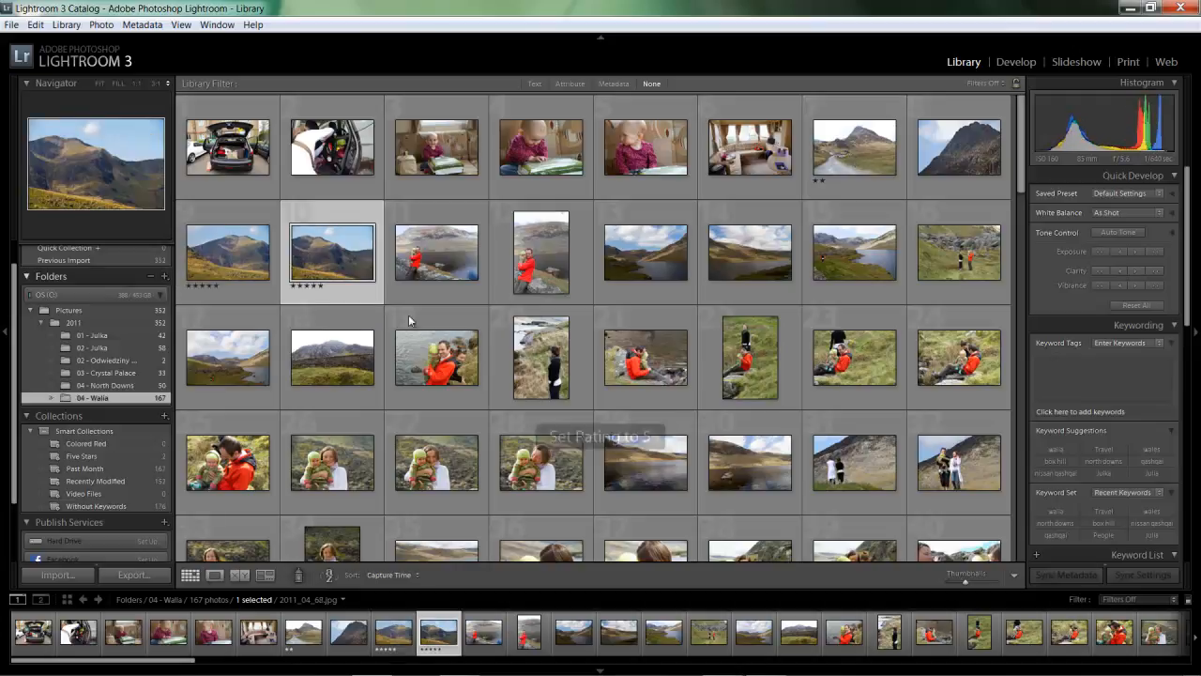
{"action": "left_click", "coordinate": [644, 264]}
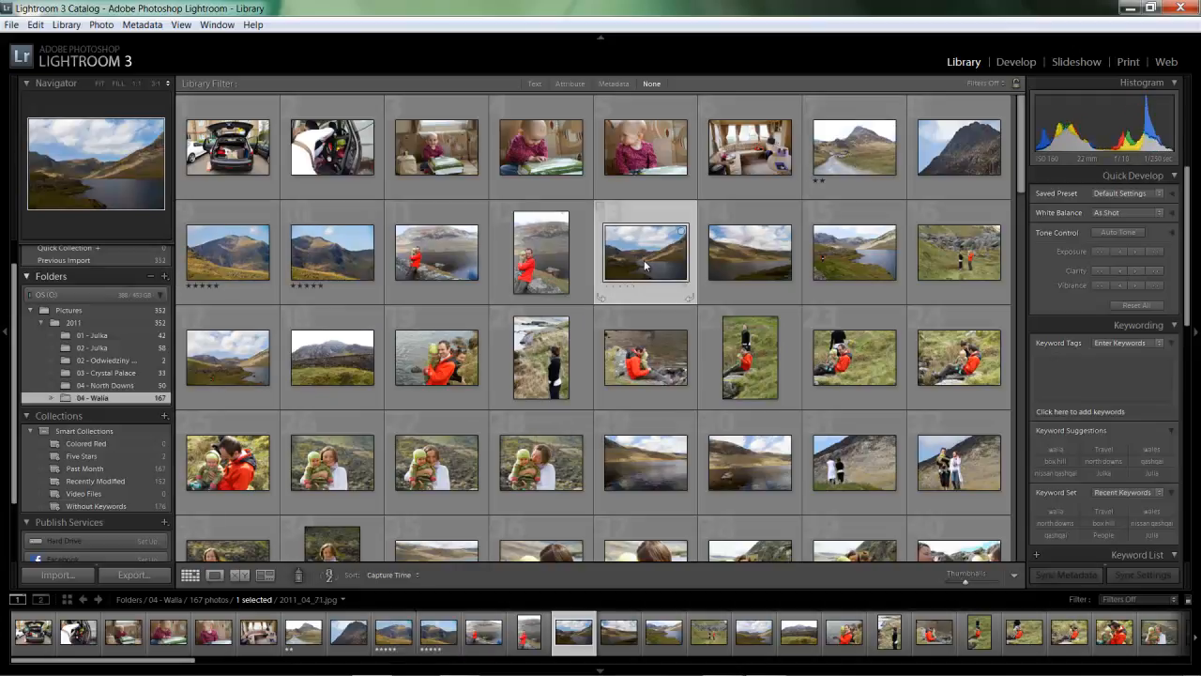
{"action": "key", "text": "5"}
{"action": "left_click", "coordinate": [754, 255]}
{"action": "key", "text": "5"}
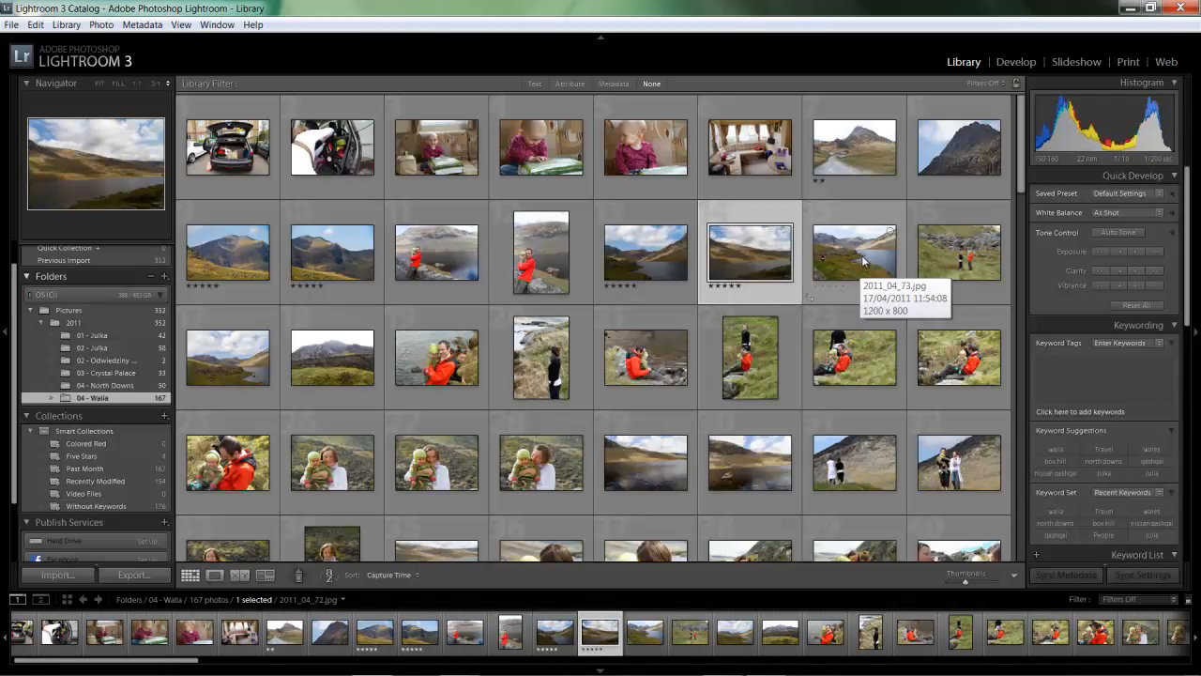
{"action": "left_click", "coordinate": [861, 256]}
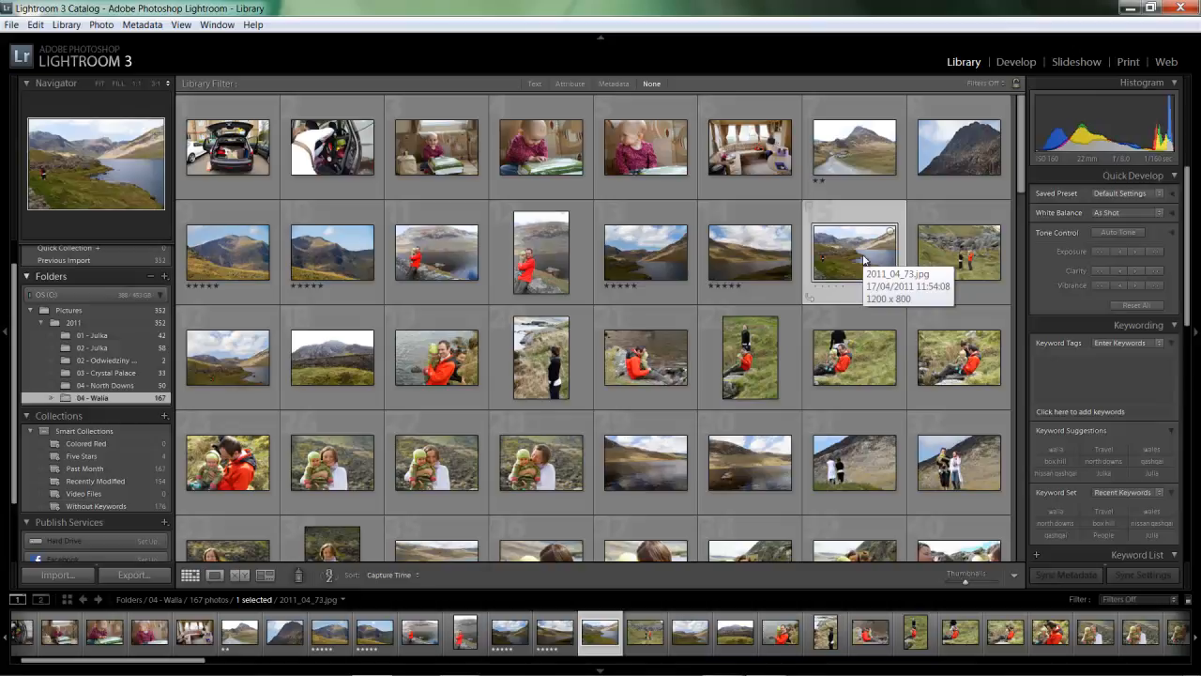
{"action": "key", "text": "5"}
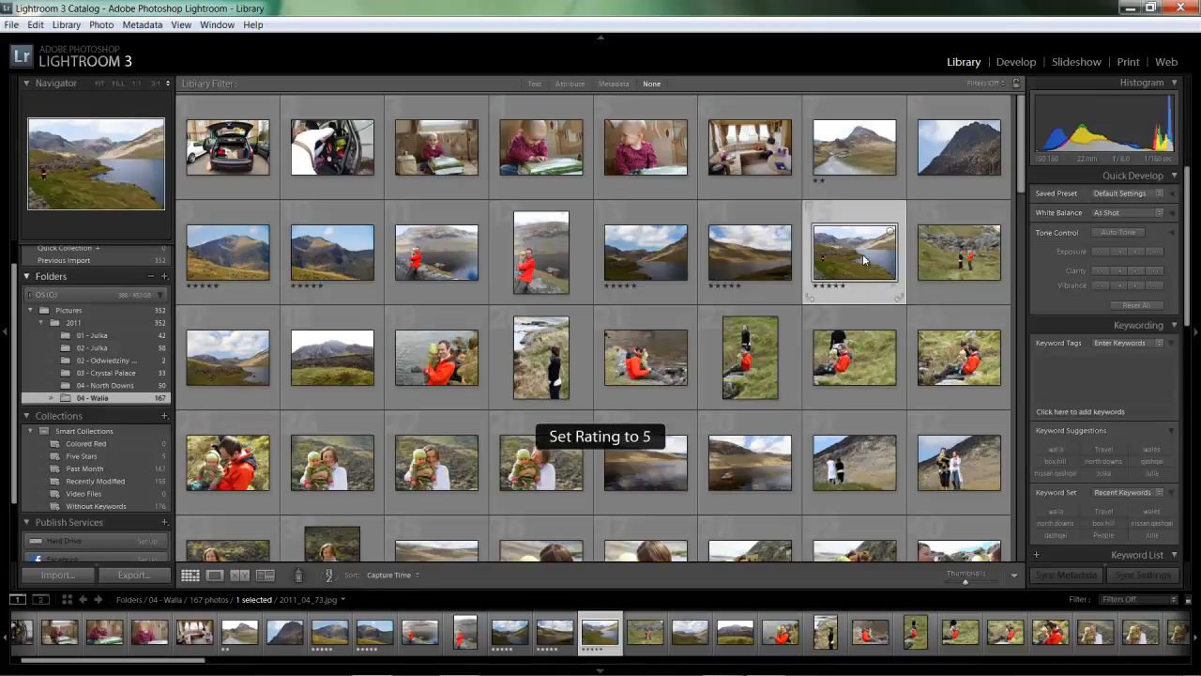
Rate 2011_04_75 four, 2011_04_76 three, 2011_04_87 four and 2011_04_88 five stars.
{"action": "left_click", "coordinate": [237, 365]}
{"action": "key", "text": "4"}
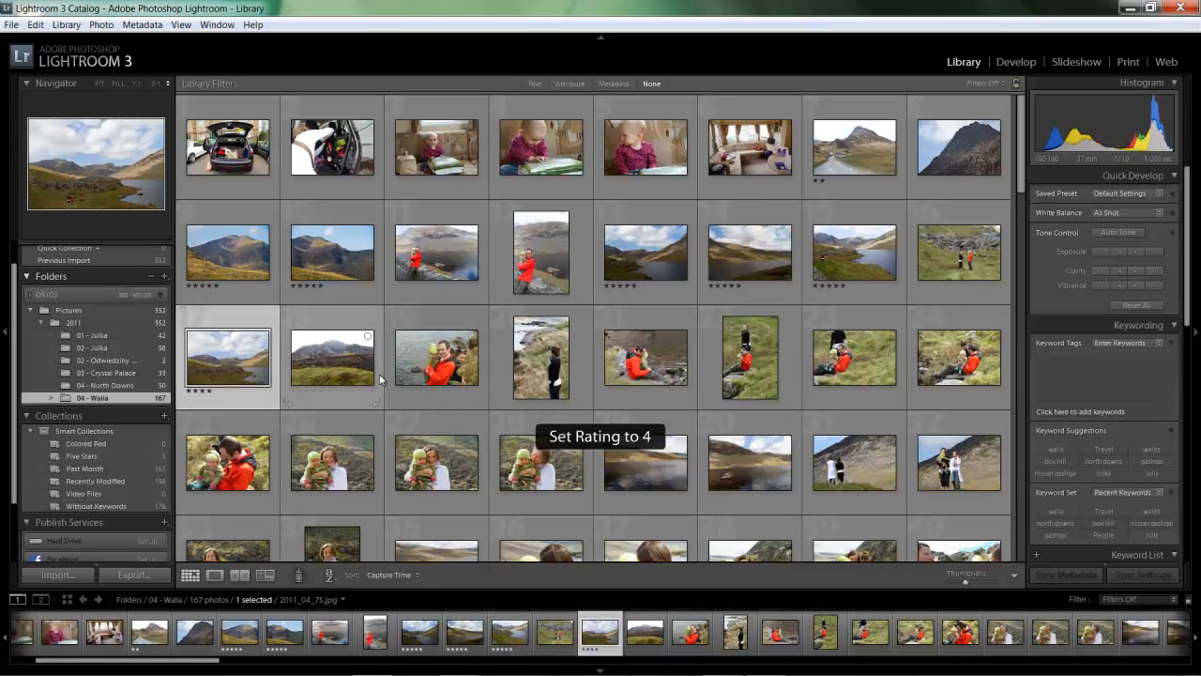
{"action": "left_click", "coordinate": [340, 365]}
{"action": "key", "text": "3"}
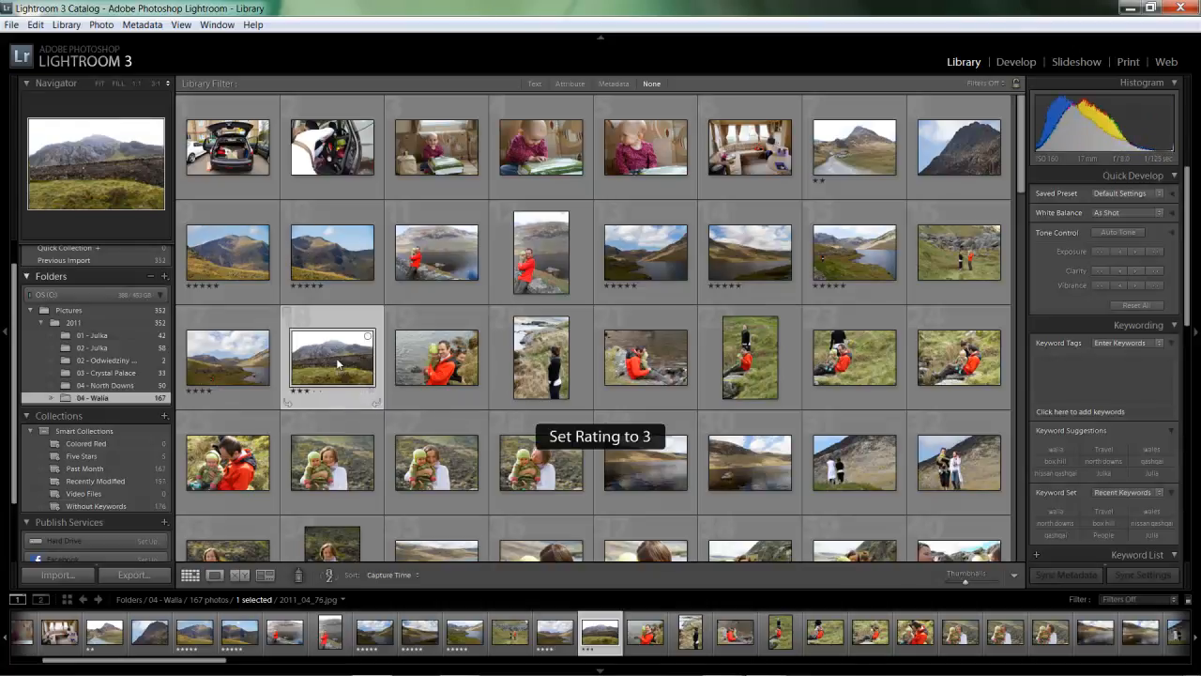
{"action": "left_click", "coordinate": [654, 467]}
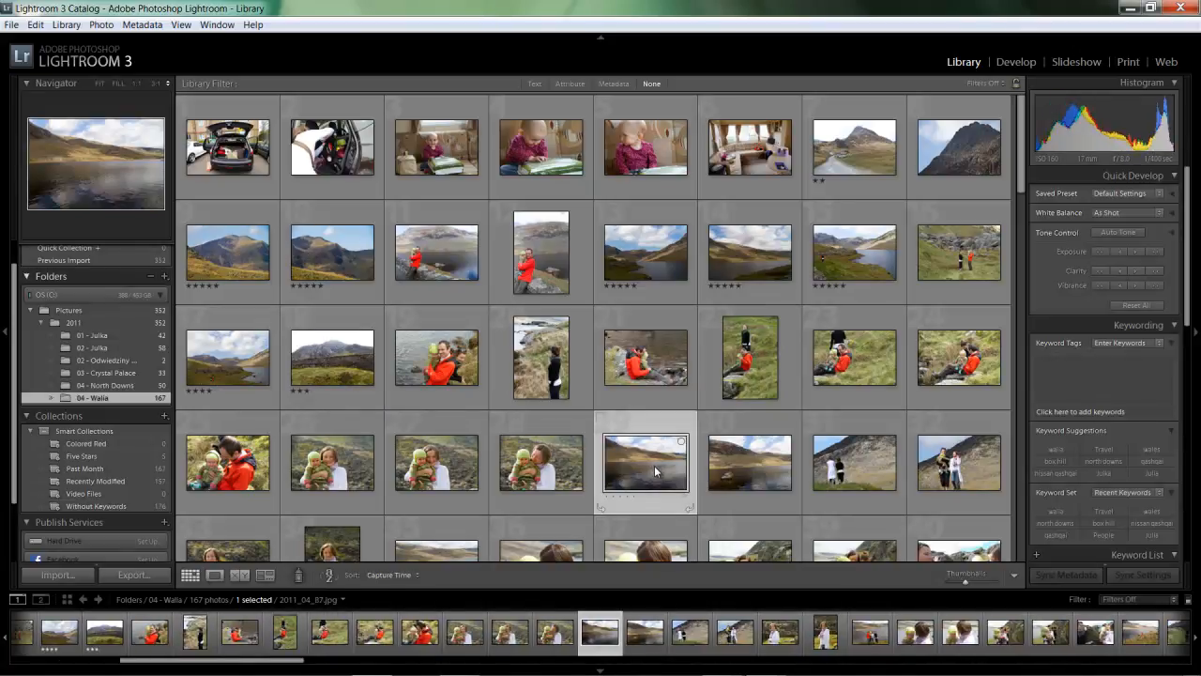
{"action": "key", "text": "4"}
{"action": "left_click", "coordinate": [755, 464]}
{"action": "key", "text": "5"}
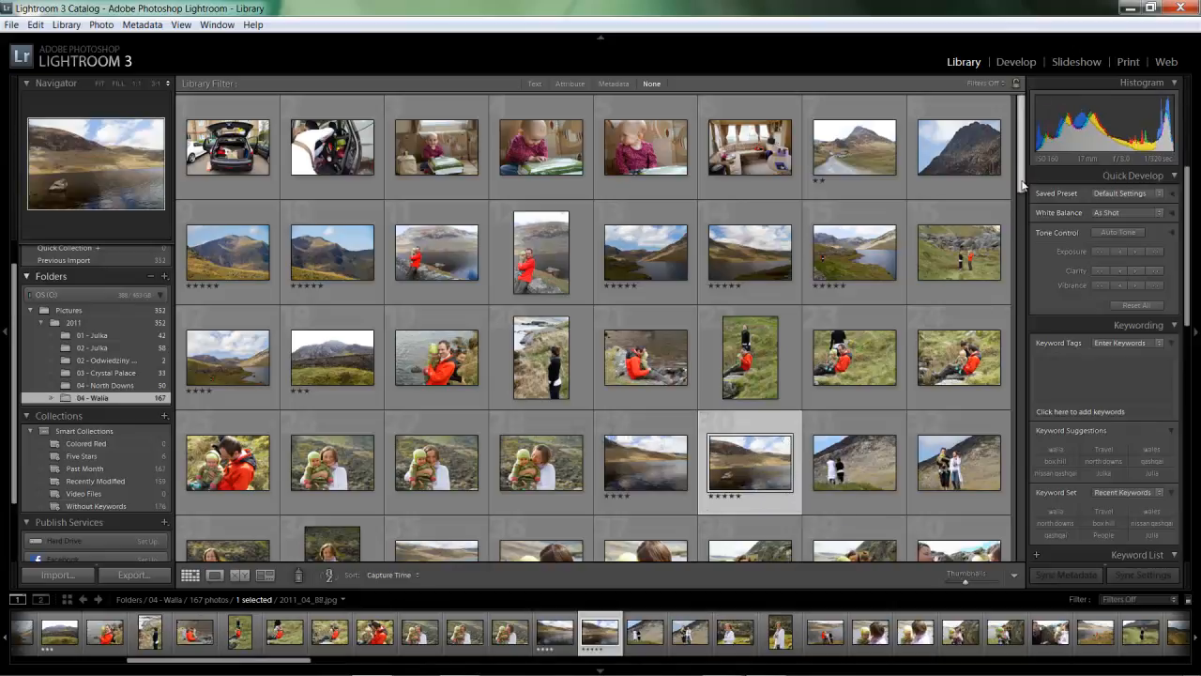
{"action": "scroll", "coordinate": [1020, 197], "scroll_direction": "down", "scroll_amount": 2}
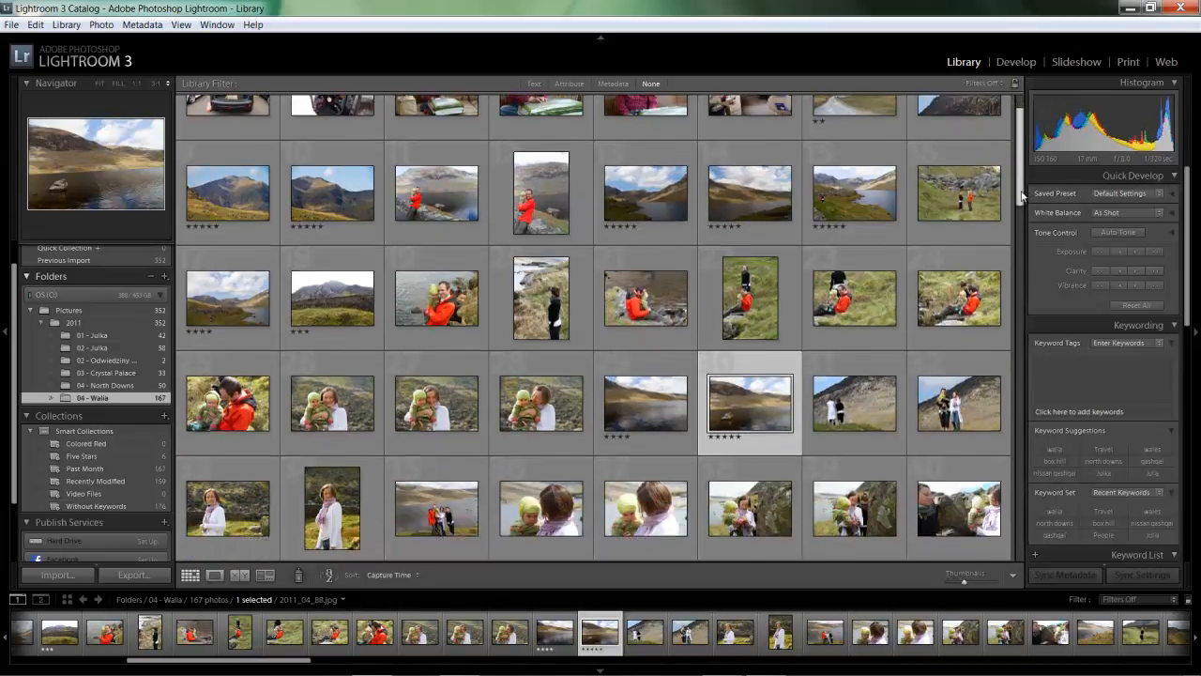
Rate lake photo 2011_04_101 four stars, then bring up the new-collection options.
{"action": "scroll", "coordinate": [1021, 208], "scroll_direction": "down", "scroll_amount": 1}
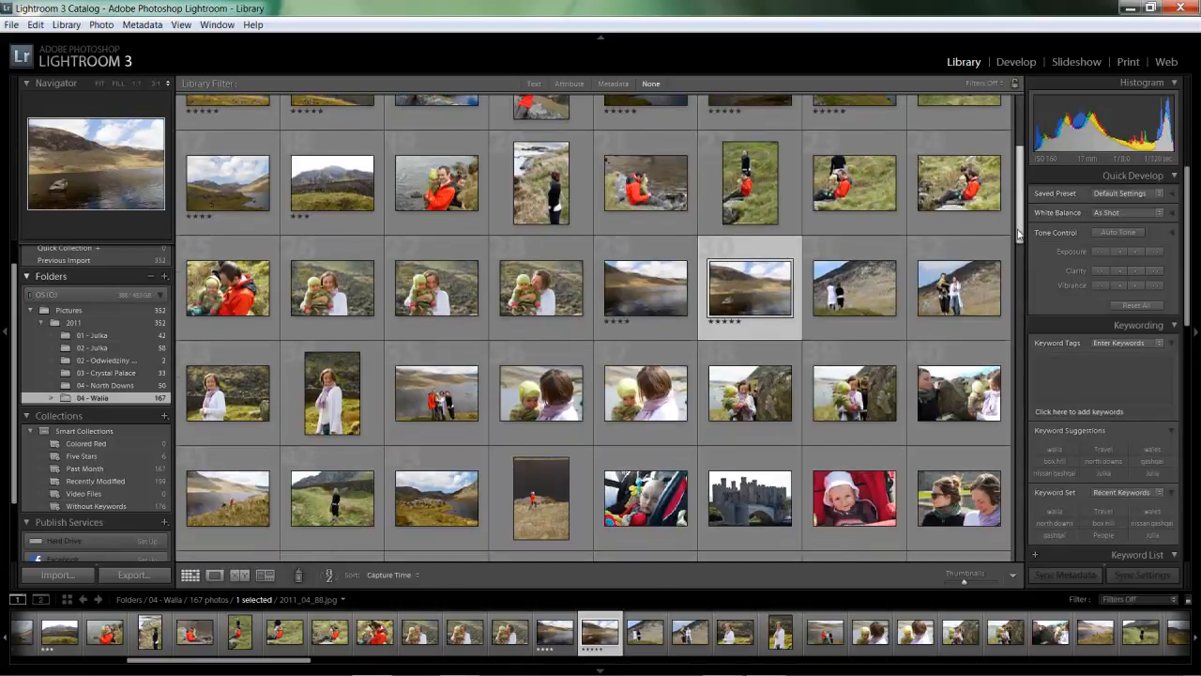
{"action": "scroll", "coordinate": [421, 479], "scroll_direction": "down", "scroll_amount": 1}
{"action": "left_click", "coordinate": [444, 438]}
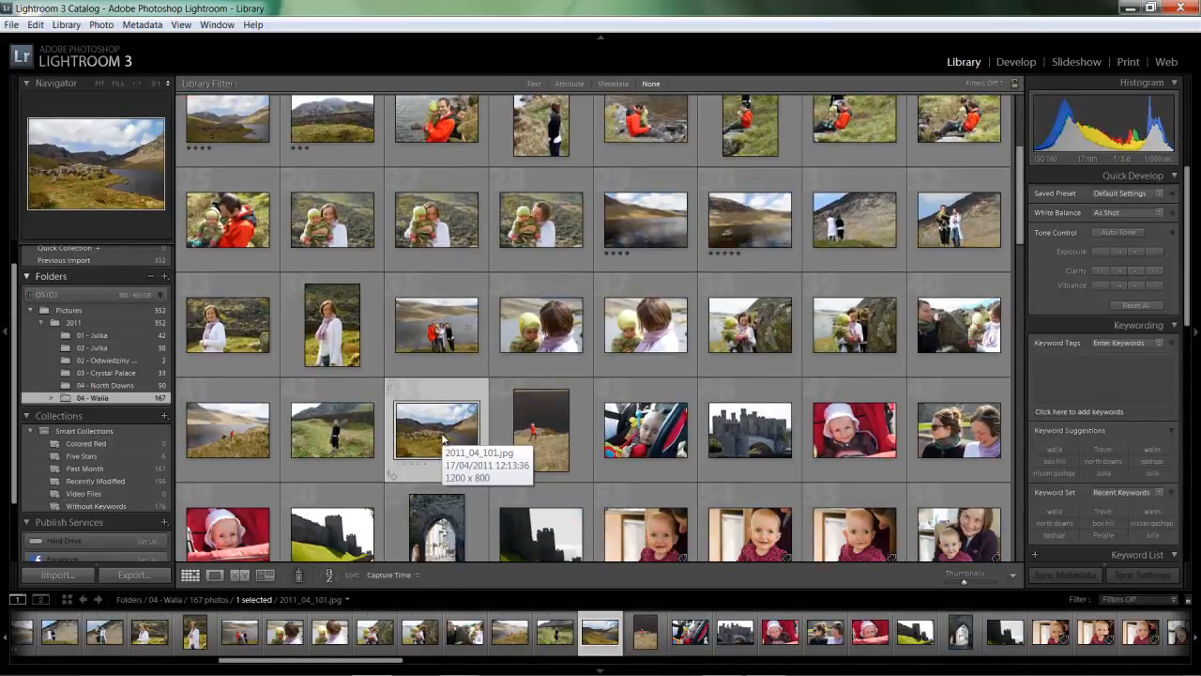
{"action": "key", "text": "4"}
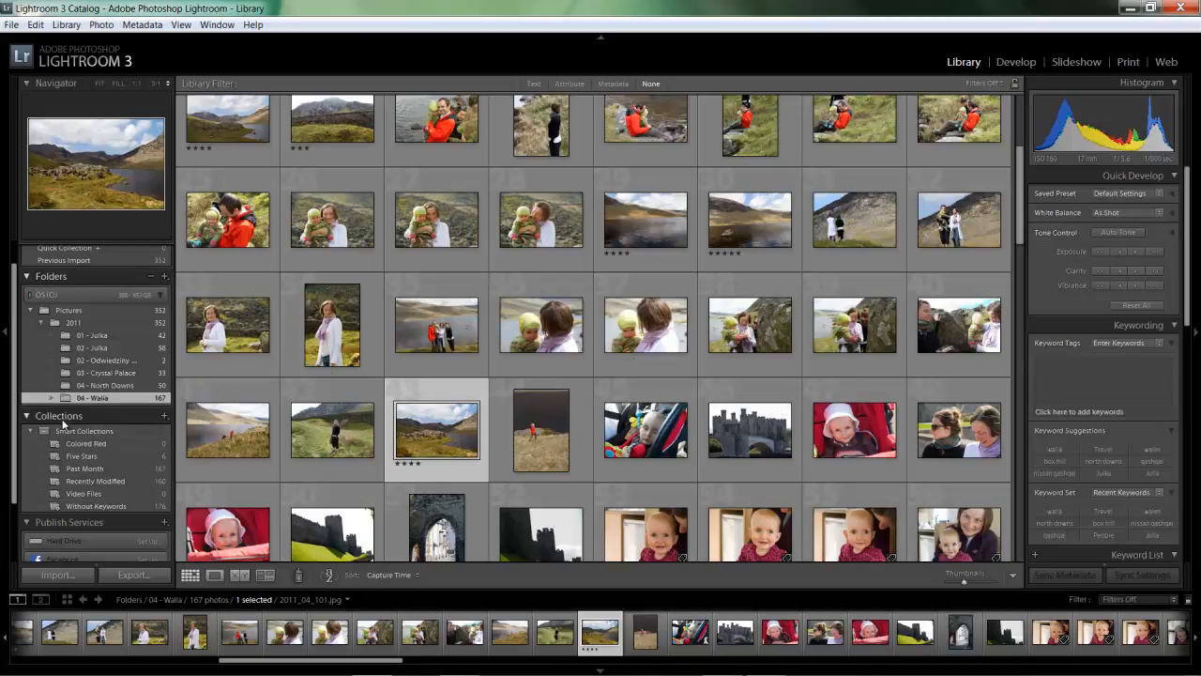
{"action": "left_click_drag", "start_coordinate": [1021, 219], "coordinate": [1019, 145]}
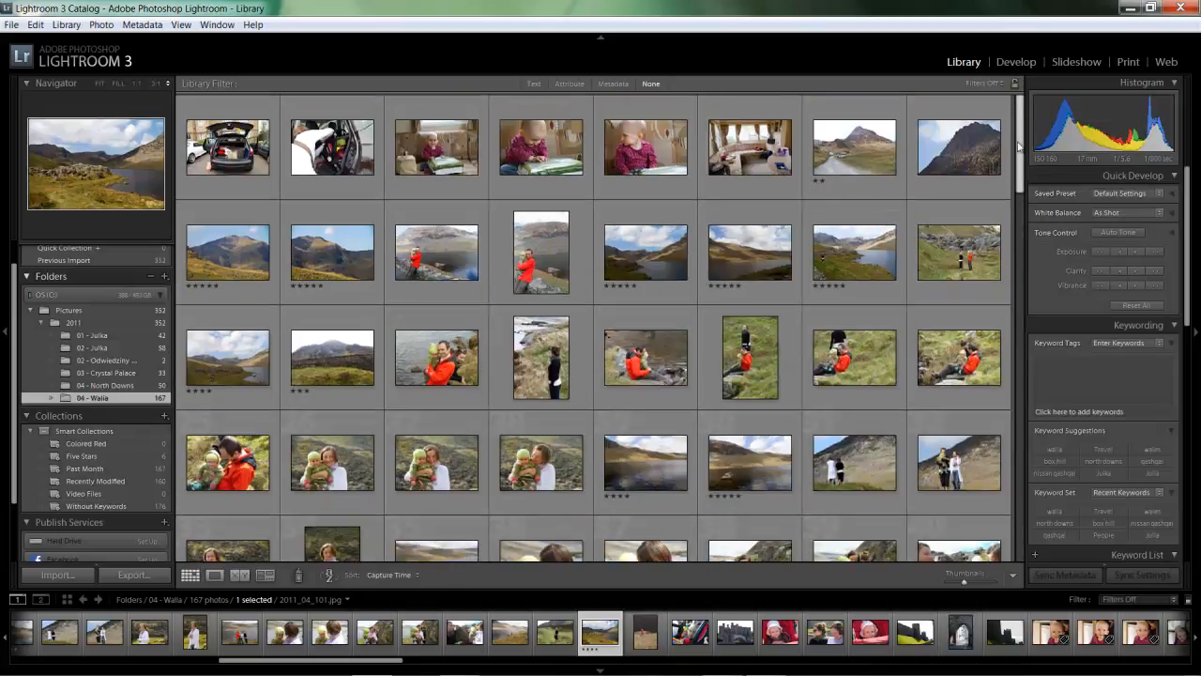
{"action": "left_click", "coordinate": [164, 417]}
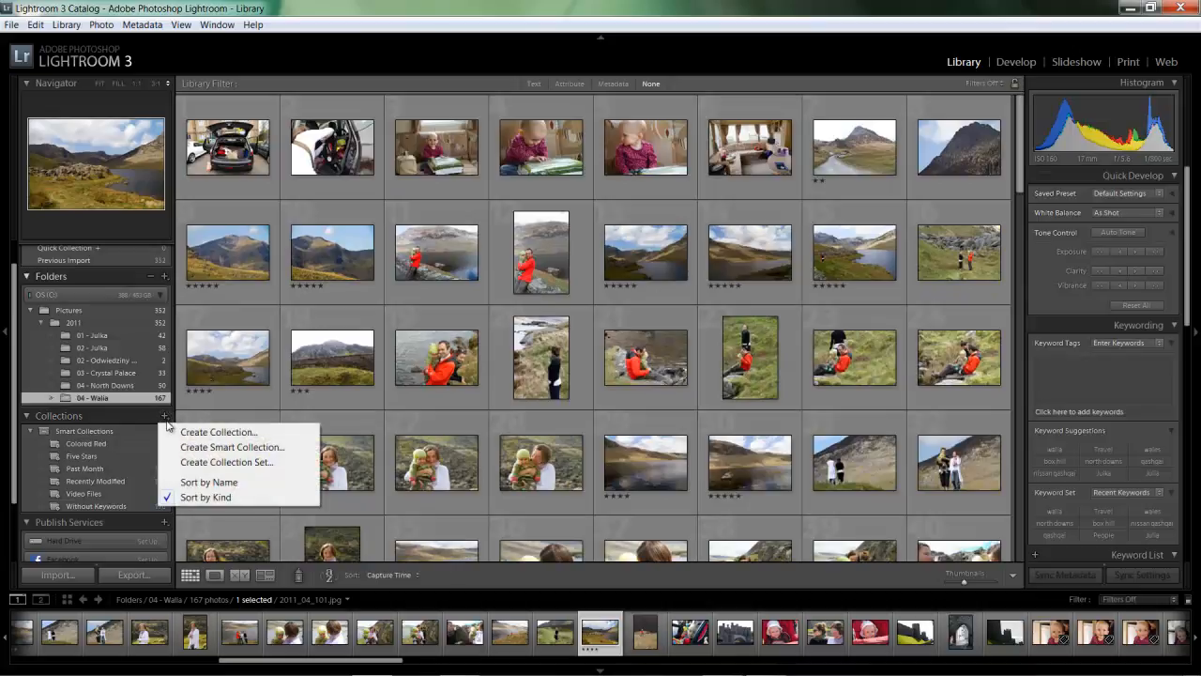
Start a smart collection named '4 Stars +', leaving its Set at None.
{"action": "left_click", "coordinate": [263, 449]}
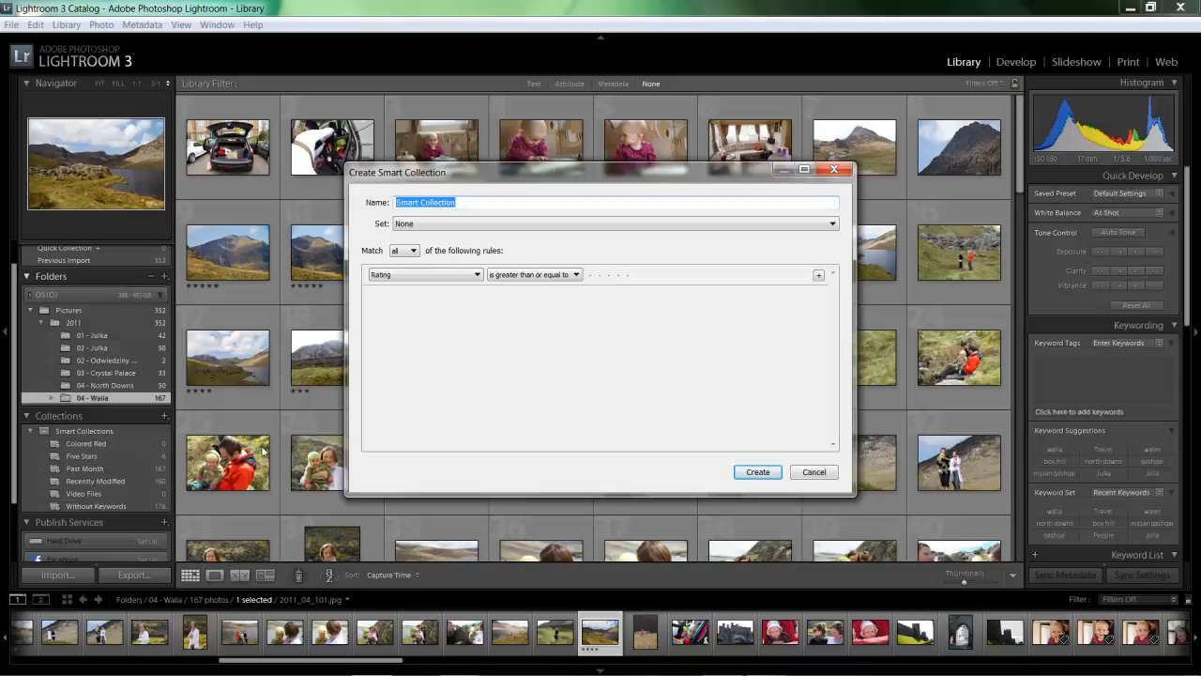
{"action": "type", "text": "4 Stars +"}
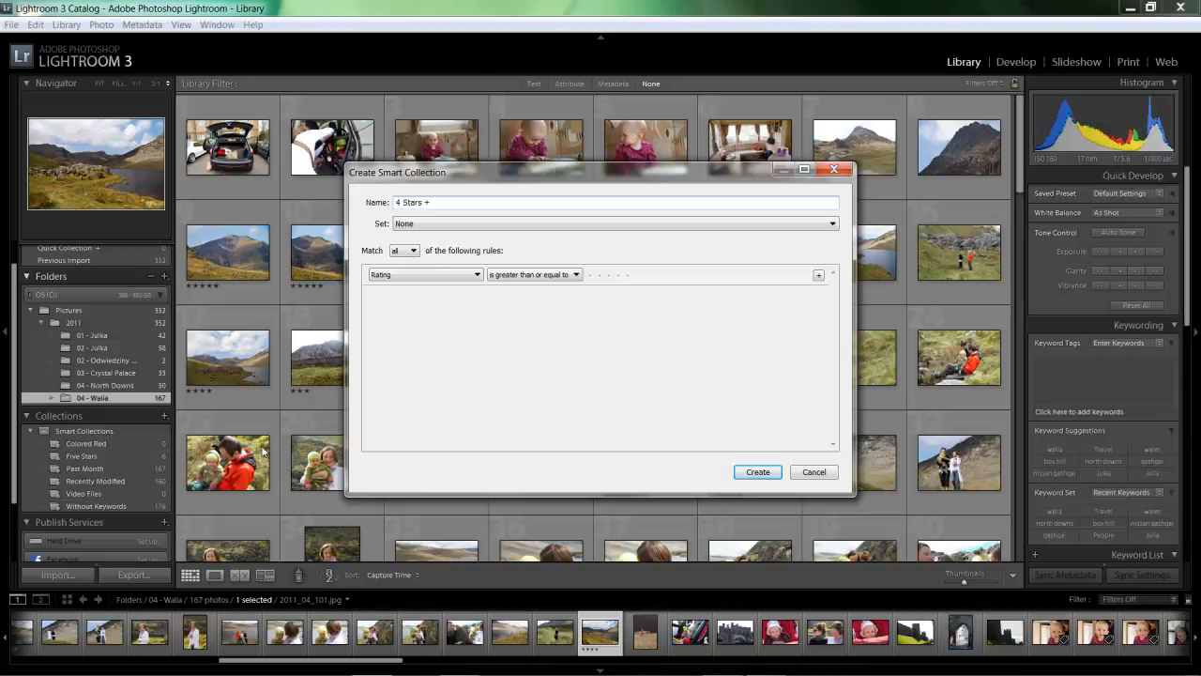
{"action": "left_click", "coordinate": [702, 225]}
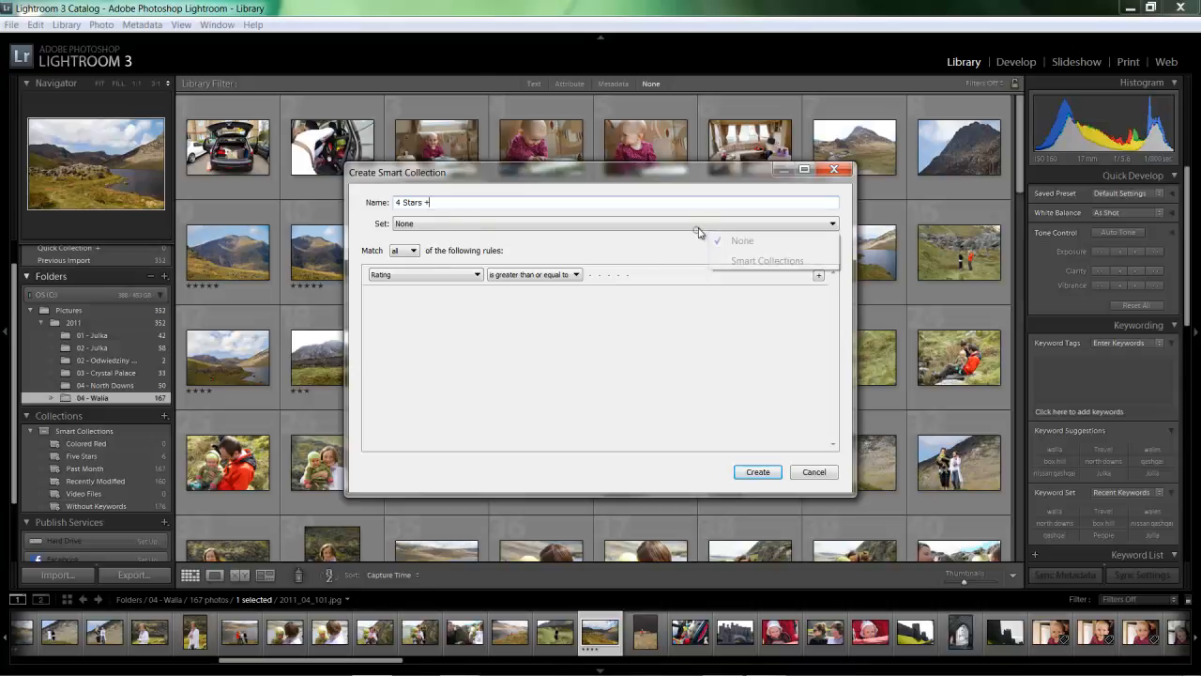
{"action": "key", "text": "Escape"}
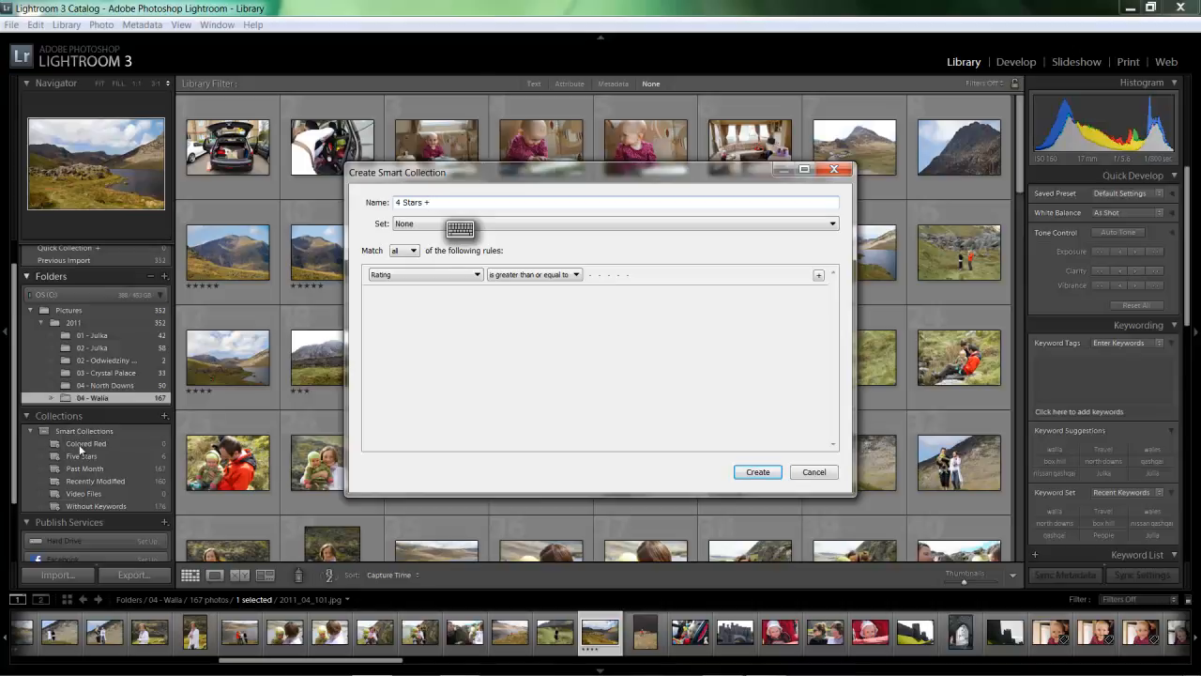
{"action": "left_click", "coordinate": [833, 225]}
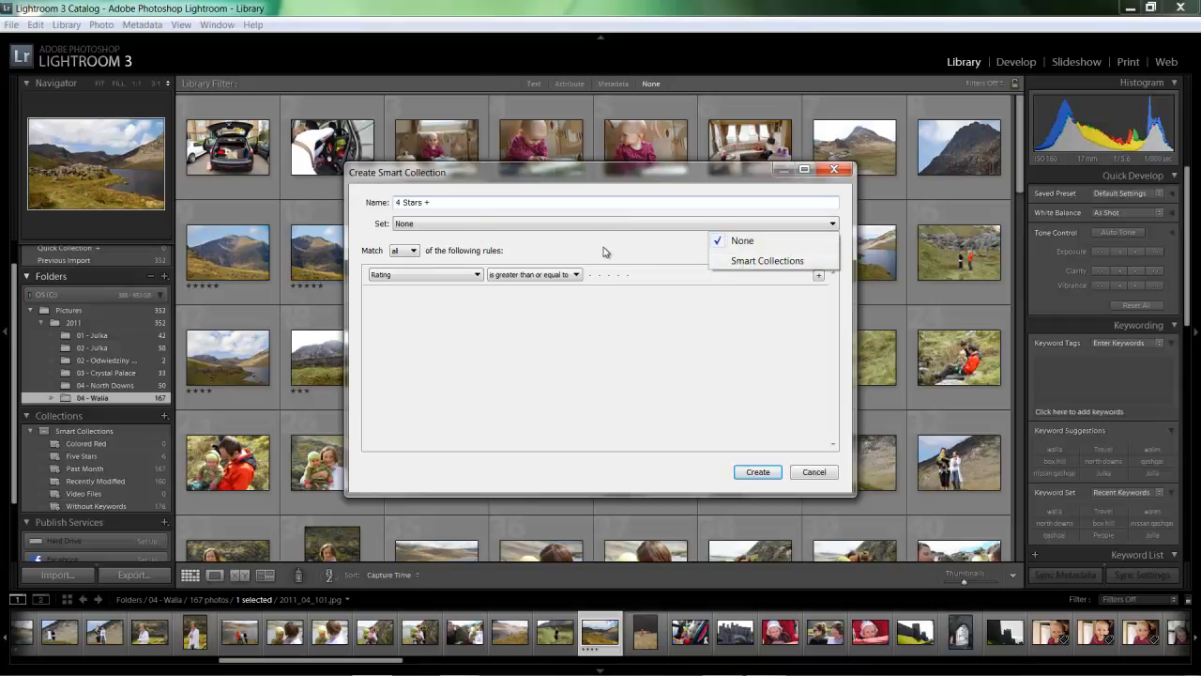
{"action": "key", "text": "Escape"}
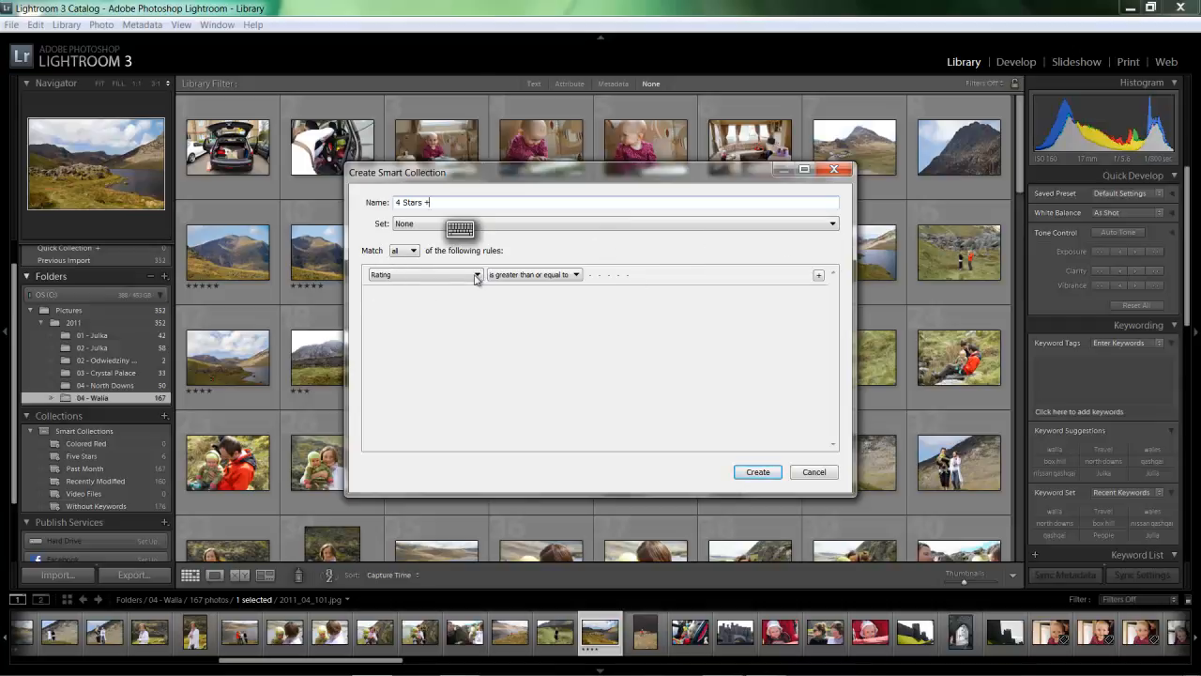
Set the rule to Rating is greater than or equal to four stars.
{"action": "left_click", "coordinate": [577, 277]}
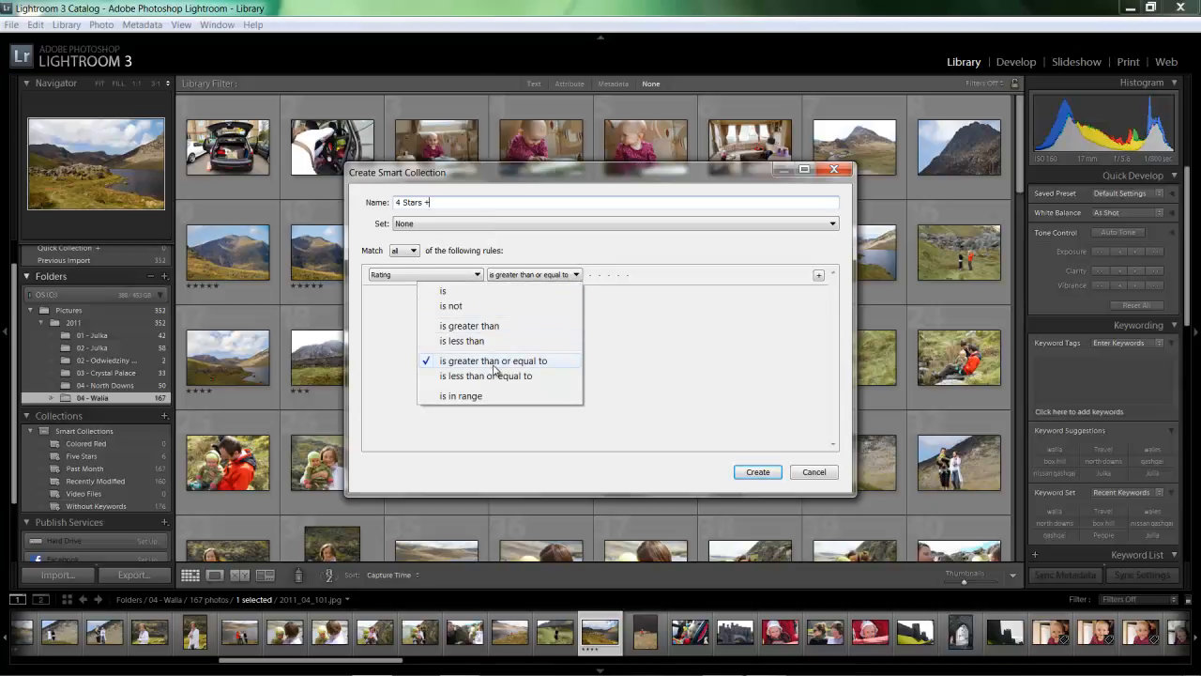
{"action": "left_click", "coordinate": [495, 366]}
{"action": "left_click", "coordinate": [619, 275]}
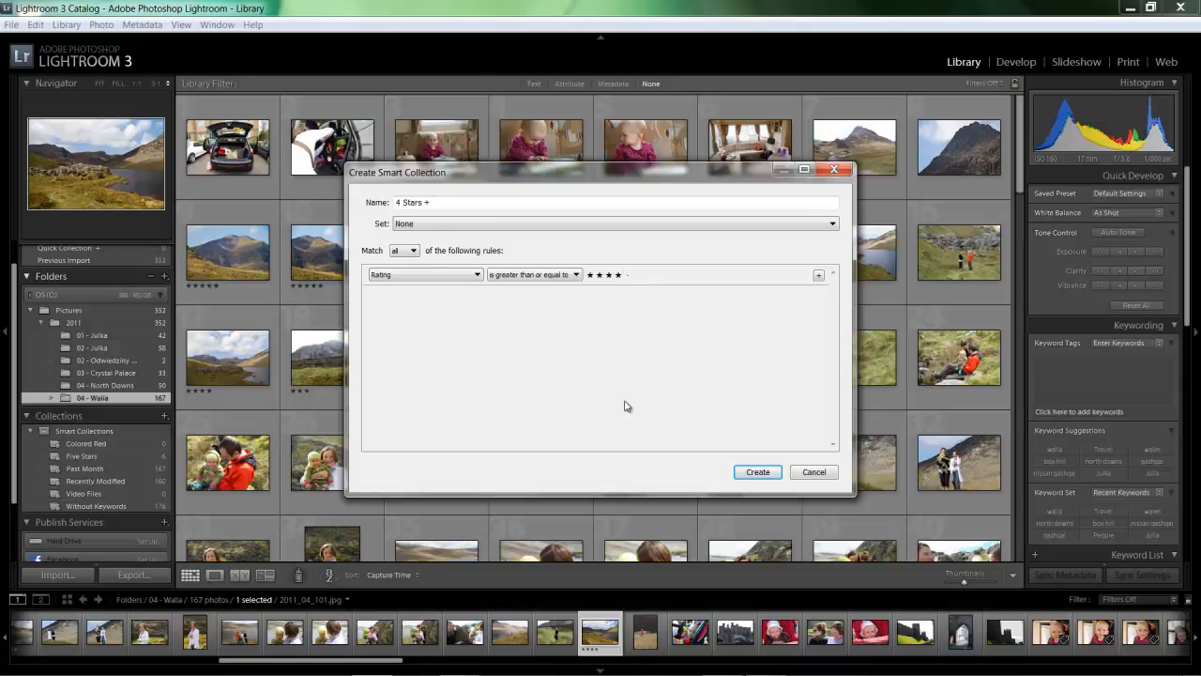
Add a second rule, try the Lens attribute, then remove that rule.
{"action": "left_click", "coordinate": [818, 276]}
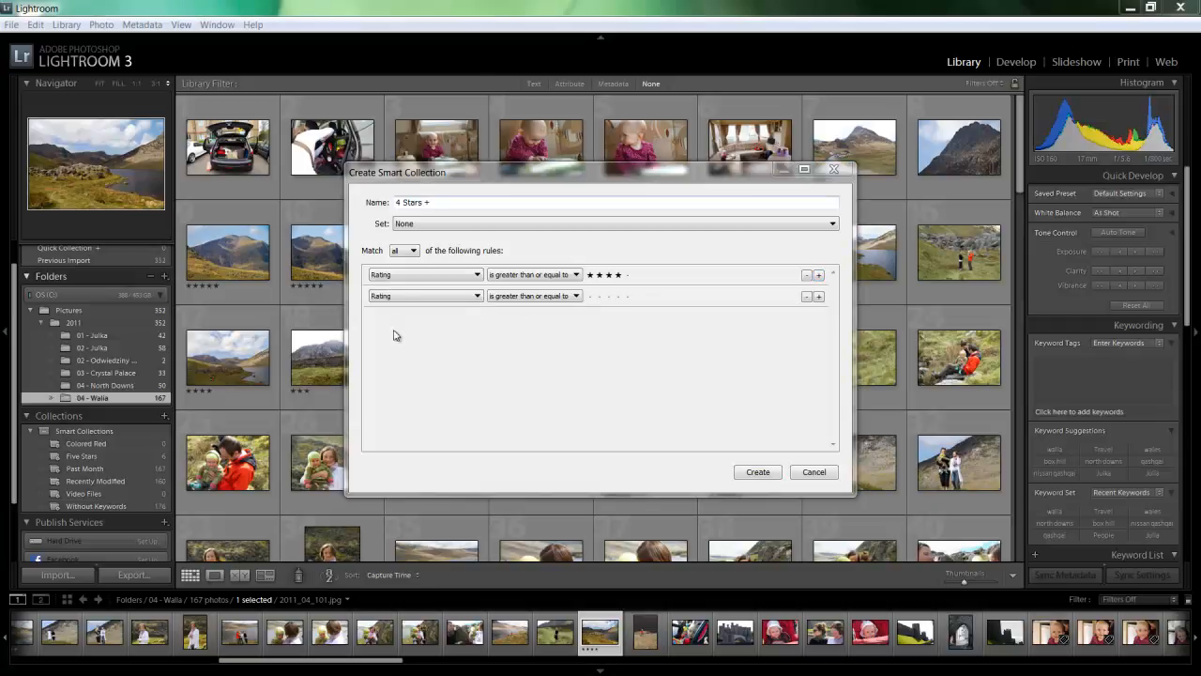
{"action": "left_click", "coordinate": [434, 332]}
{"action": "left_click", "coordinate": [477, 297]}
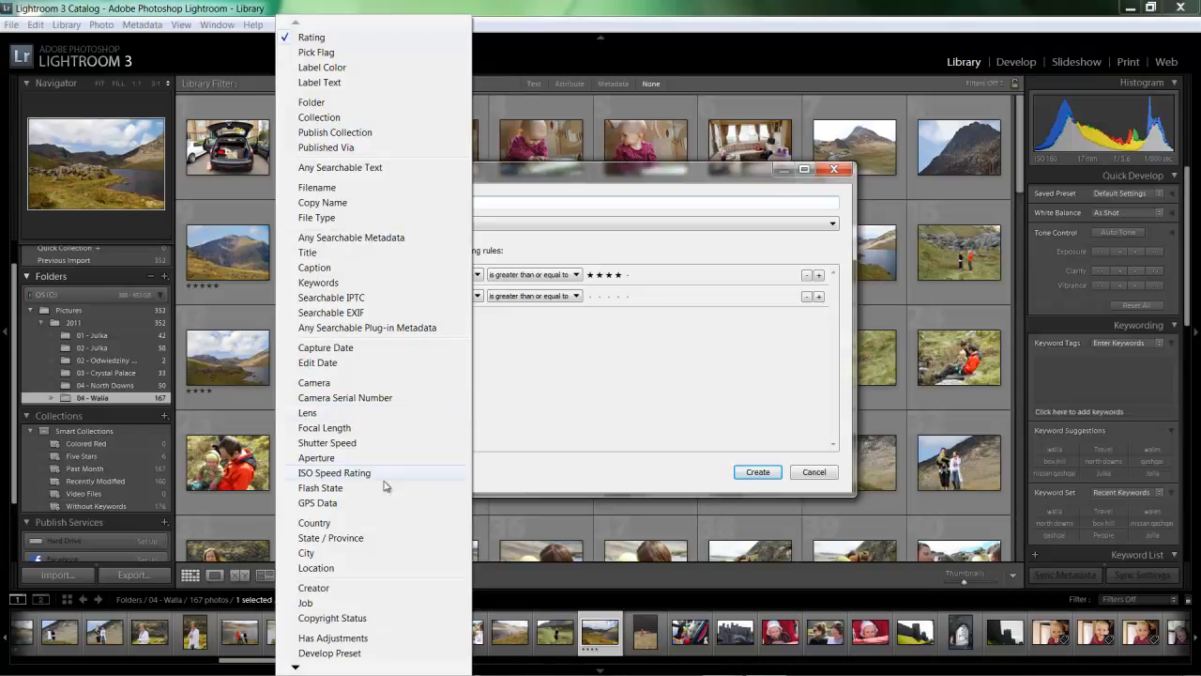
{"action": "left_click", "coordinate": [377, 415]}
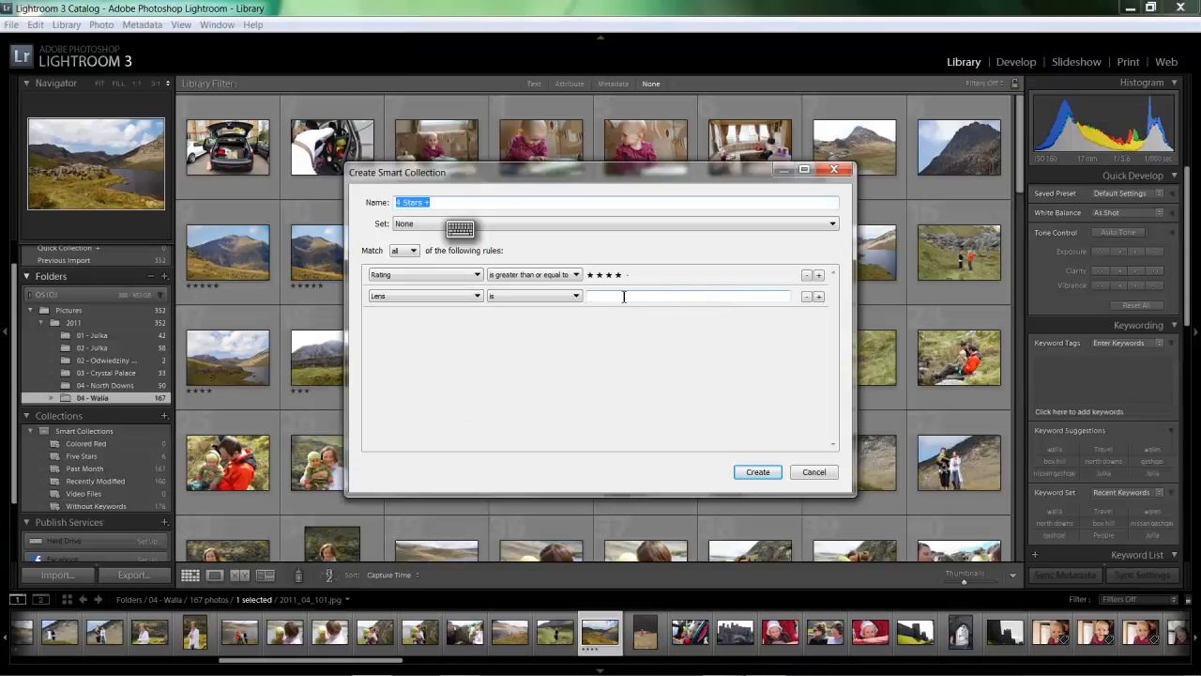
{"action": "left_click", "coordinate": [575, 297]}
{"action": "left_click", "coordinate": [504, 311]}
{"action": "left_click", "coordinate": [477, 299]}
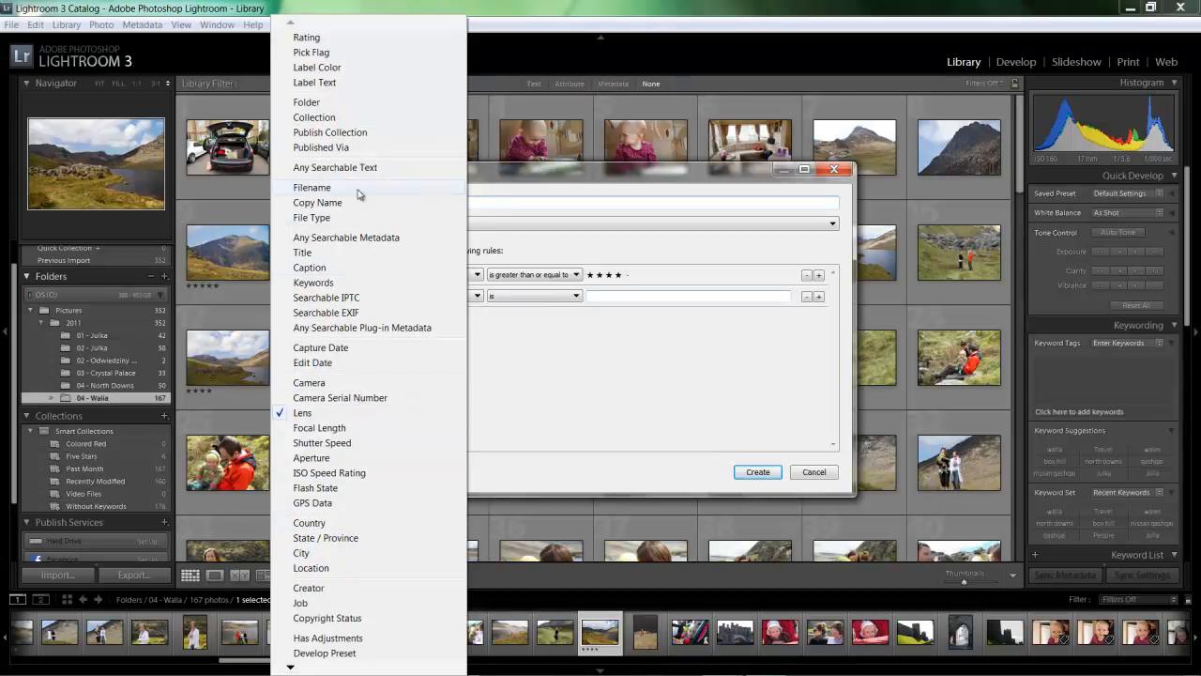
{"action": "left_click", "coordinate": [601, 371]}
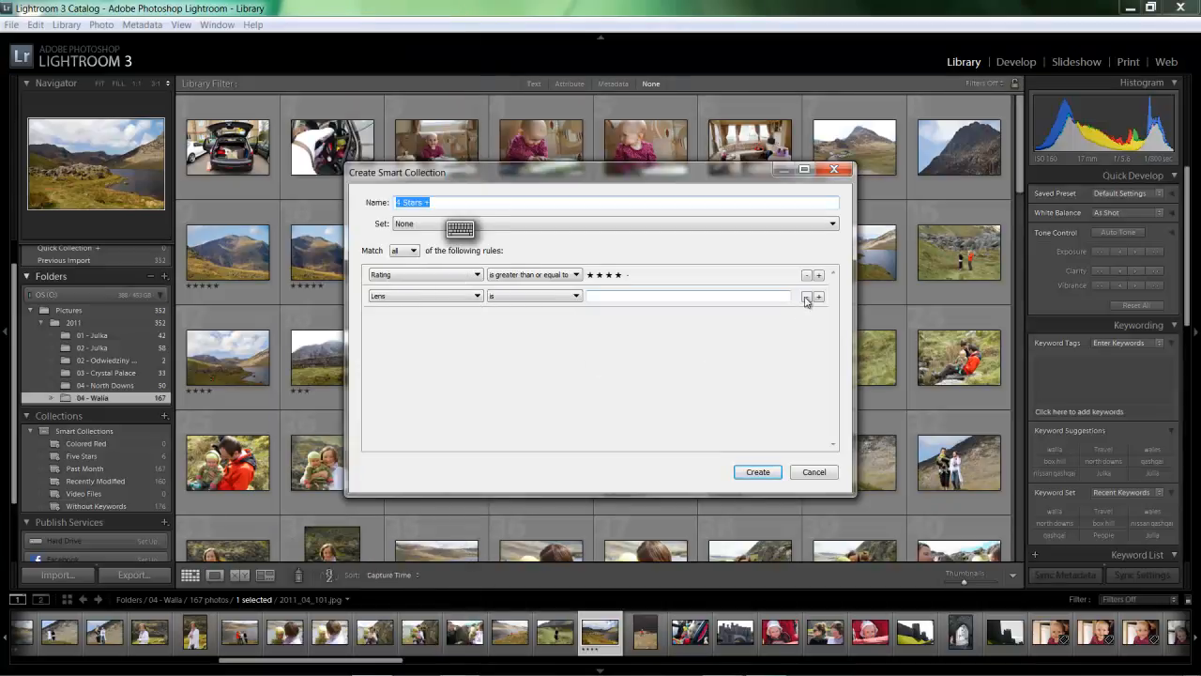
{"action": "left_click", "coordinate": [805, 295]}
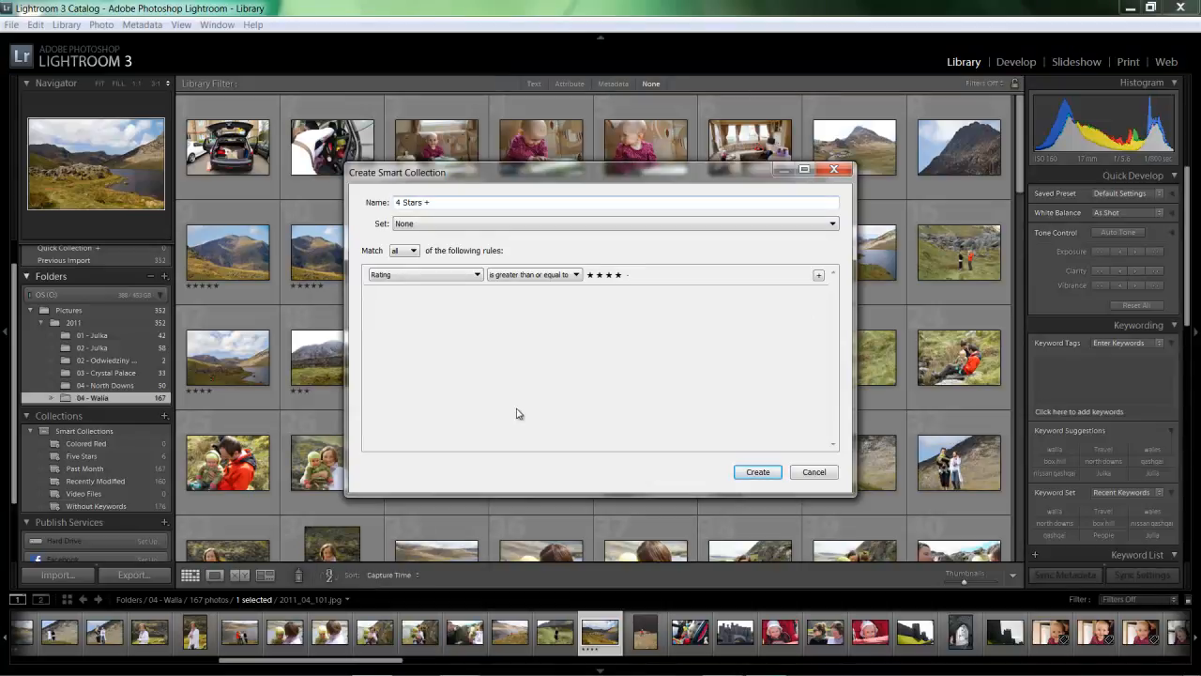
Create the 4 Stars + smart collection (nine photos) and open the 03 - Crystal Palace folder.
{"action": "left_click", "coordinate": [760, 473]}
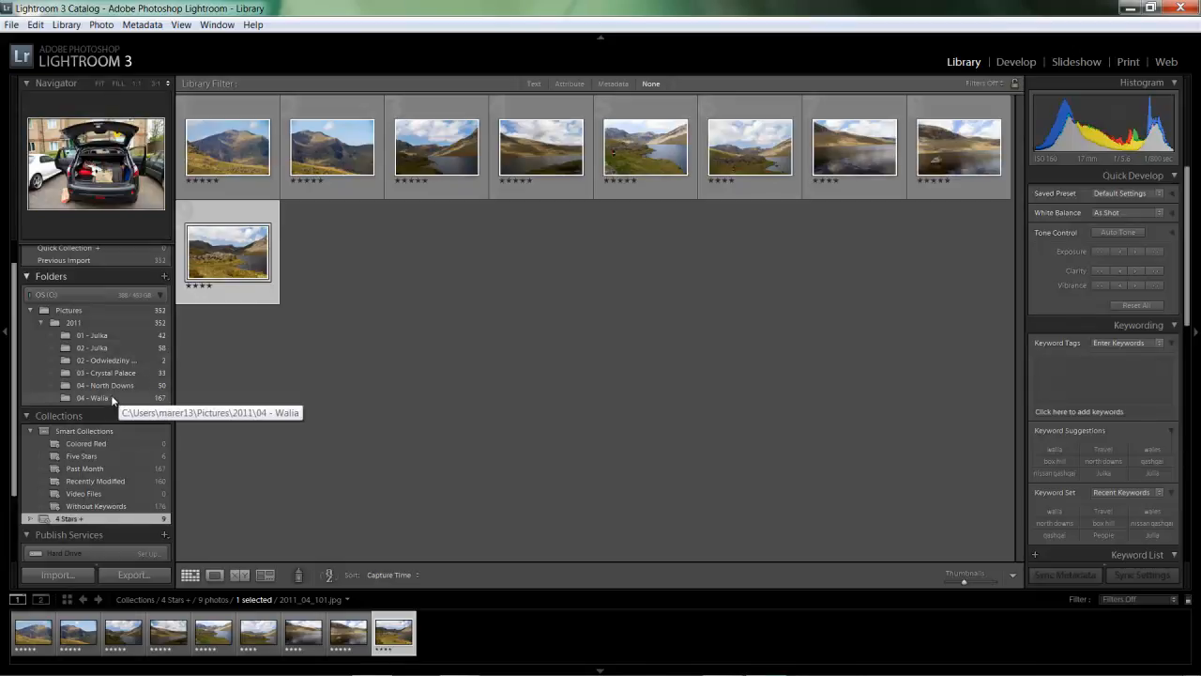
{"action": "left_click", "coordinate": [120, 372]}
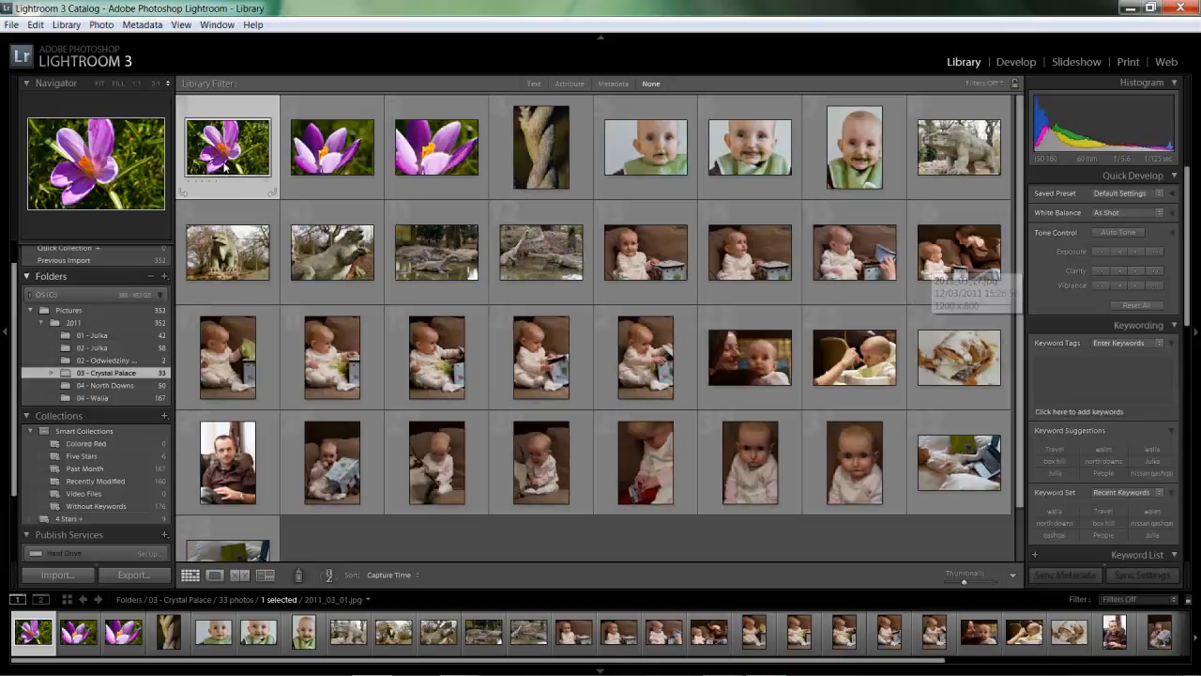
In Loupe, rate the second crocus five stars and the first and third four, then open 4 Stars +.
{"action": "double_click", "coordinate": [225, 138]}
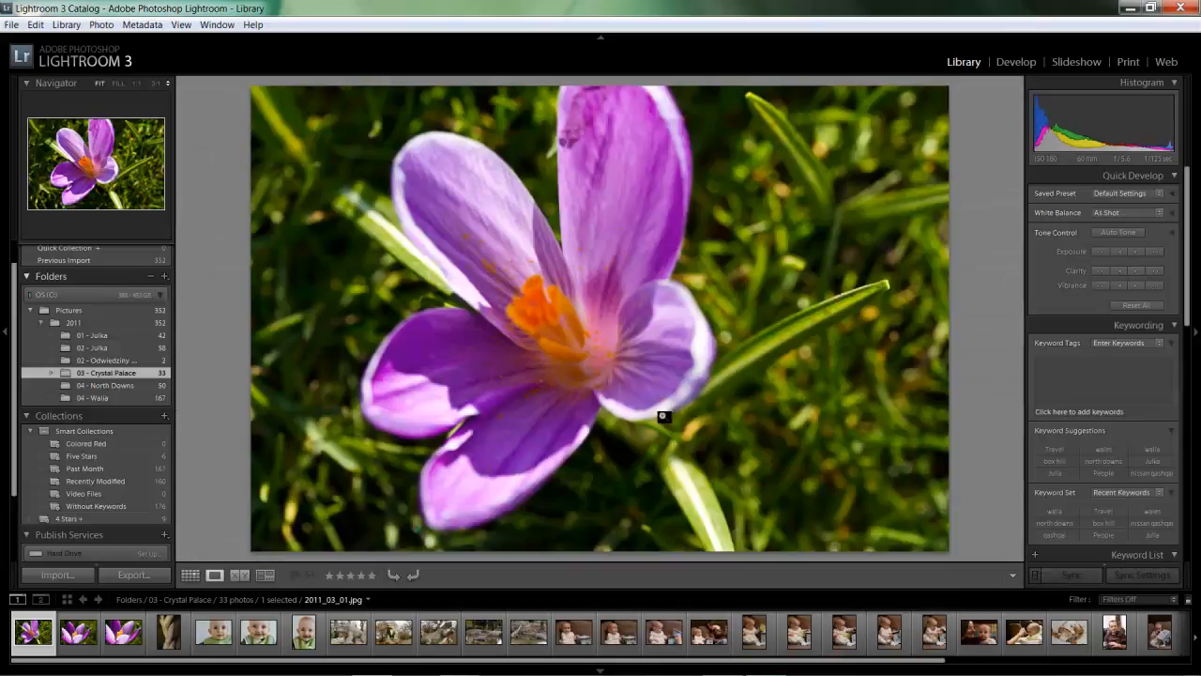
{"action": "key", "text": "Right"}
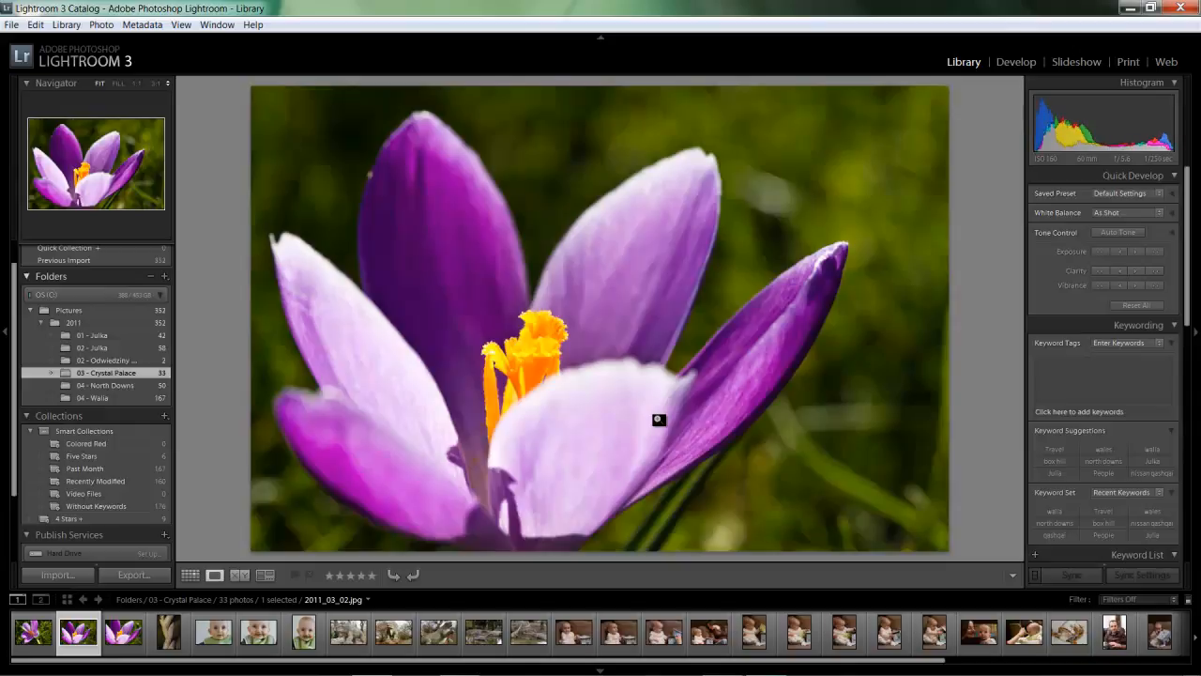
{"action": "key", "text": "5"}
{"action": "key", "text": "Right"}
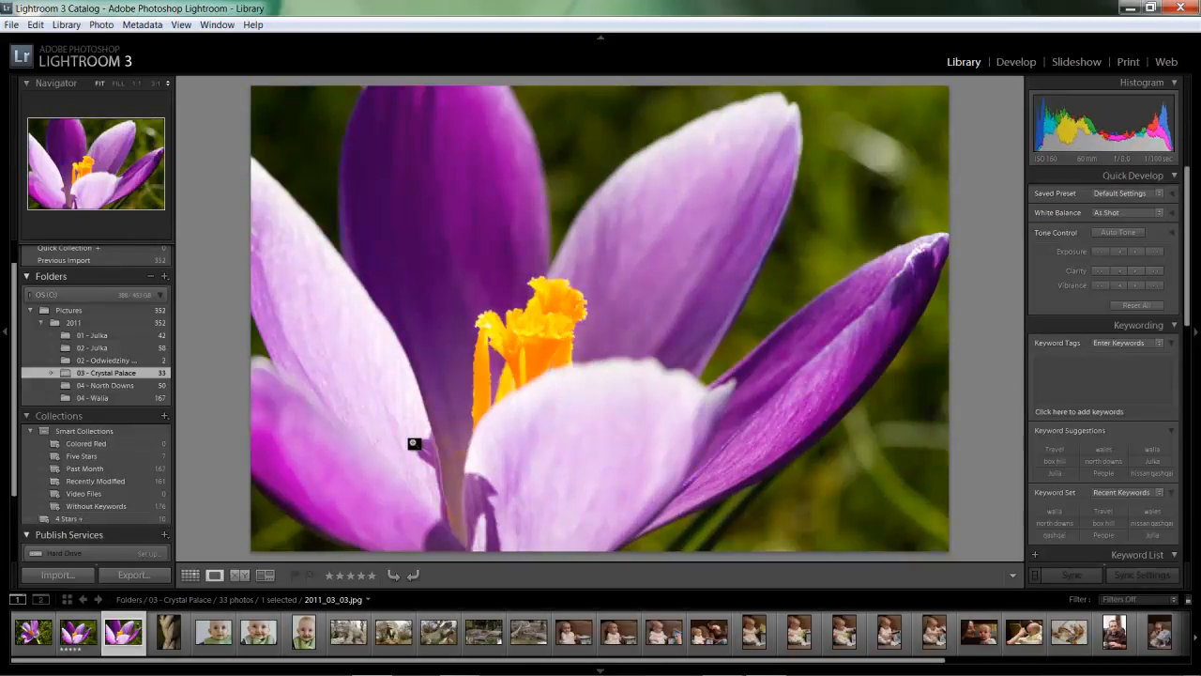
{"action": "key", "text": "4"}
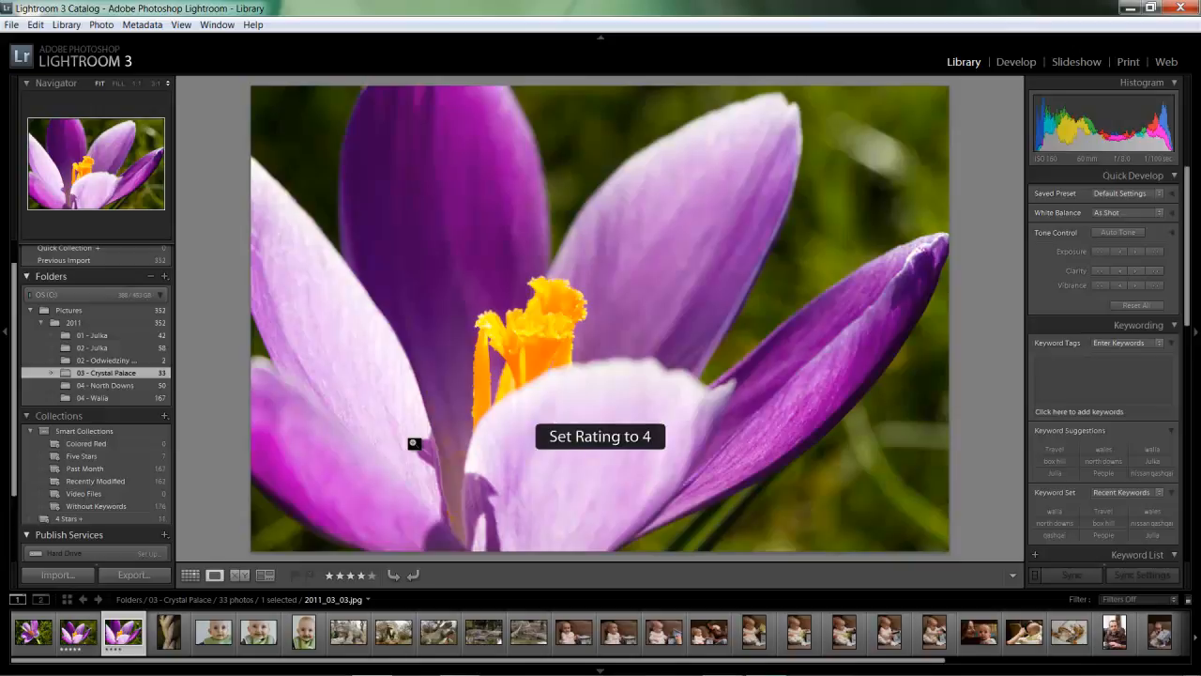
{"action": "key", "text": "Right"}
{"action": "key", "text": "Right"}
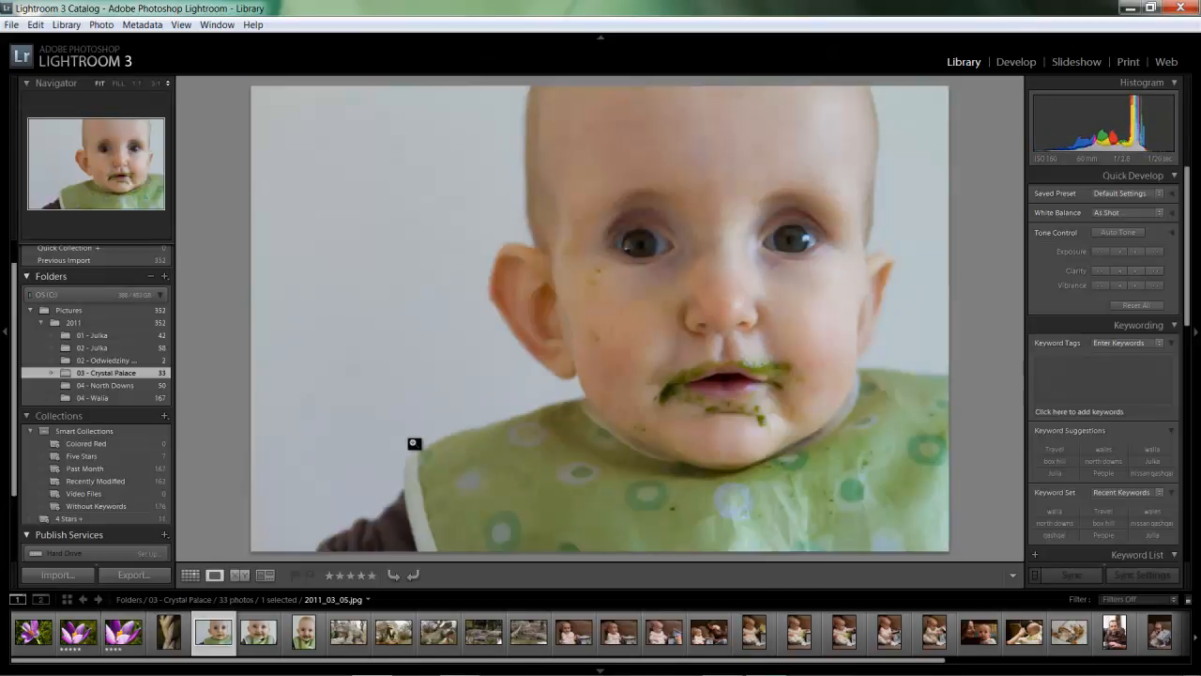
{"action": "key", "text": "Left"}
{"action": "key", "text": "Left"}
{"action": "key", "text": "Left"}
{"action": "key", "text": "Left"}
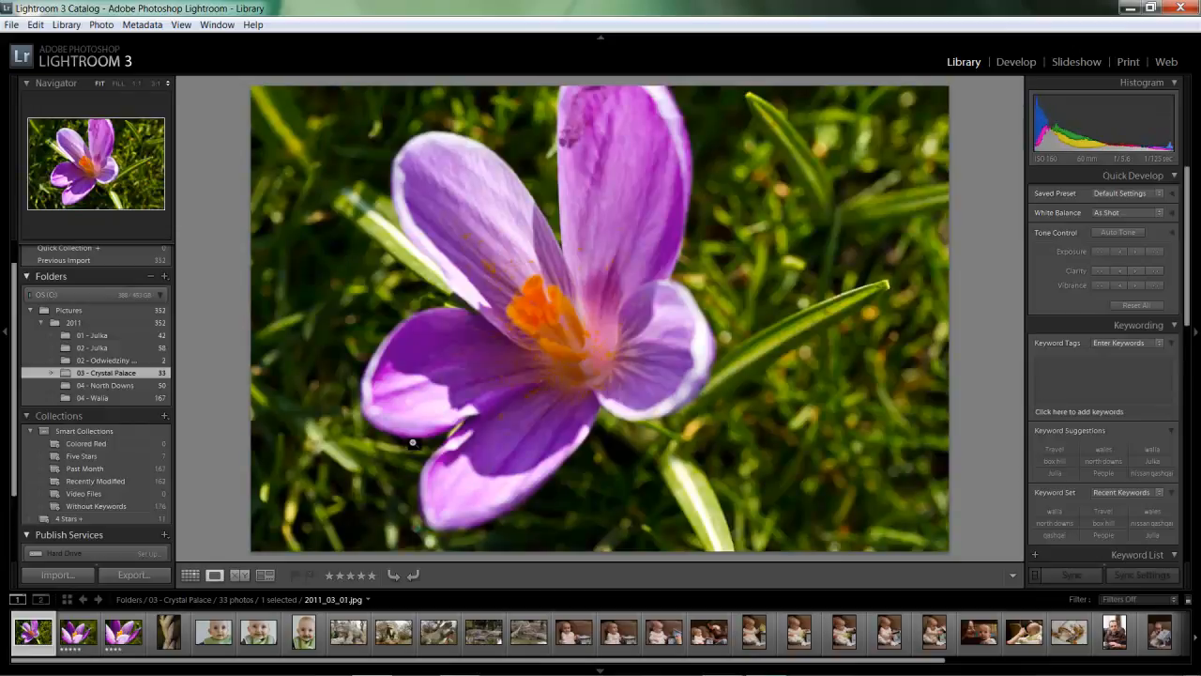
{"action": "key", "text": "4"}
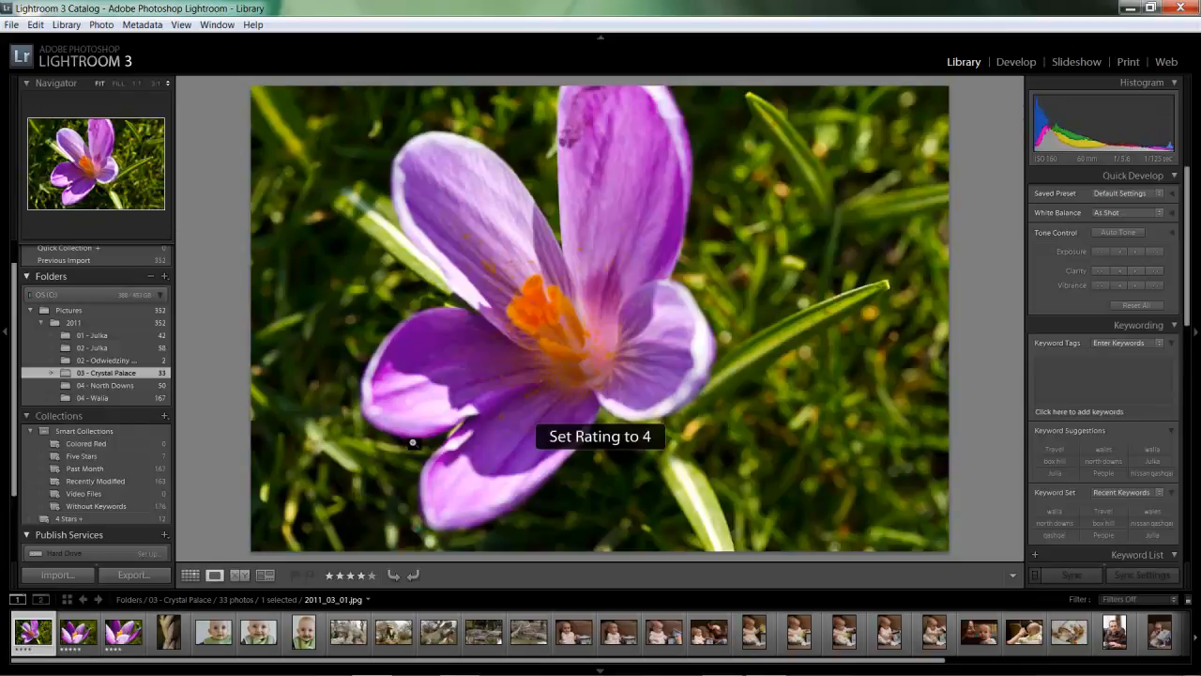
{"action": "left_click", "coordinate": [79, 516]}
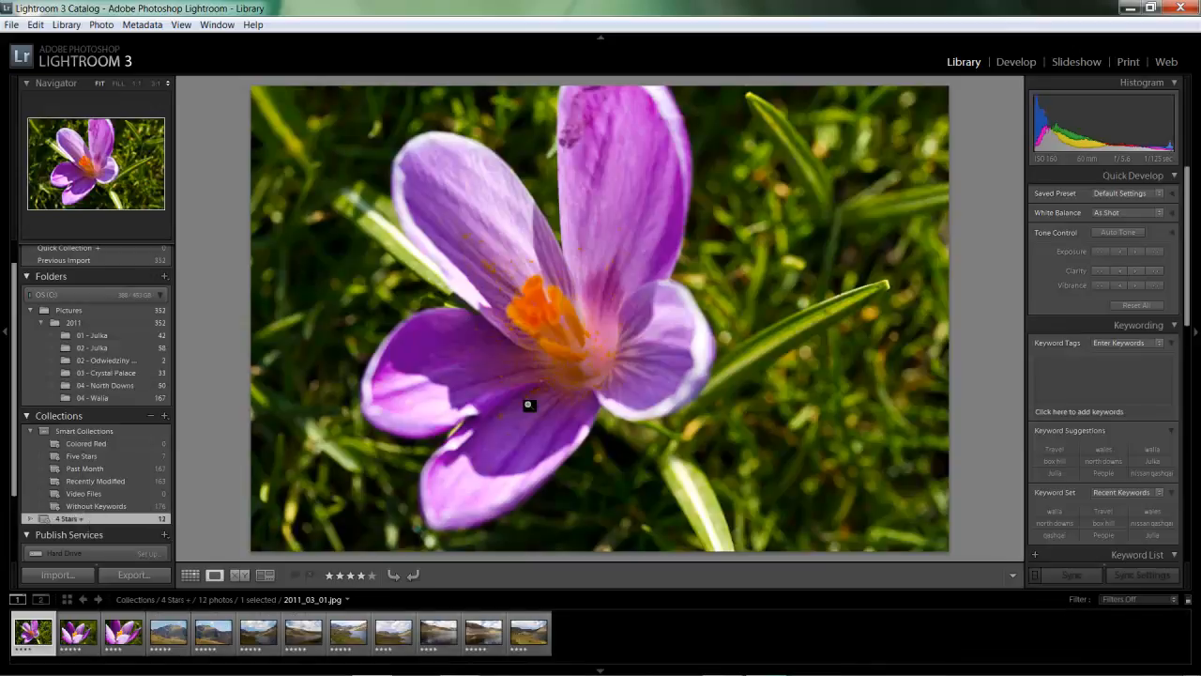
Switch 4 Stars + to Grid view and clear the selection, showing all 12 photos.
{"action": "key", "text": "g"}
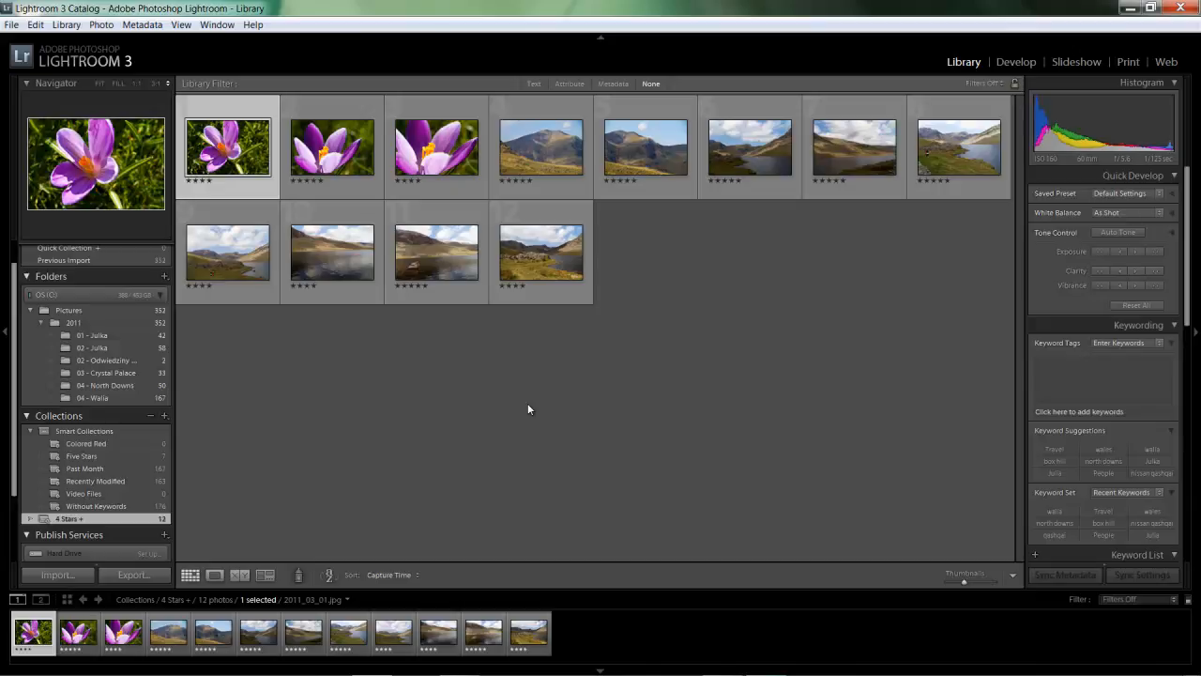
{"action": "left_click", "coordinate": [267, 448]}
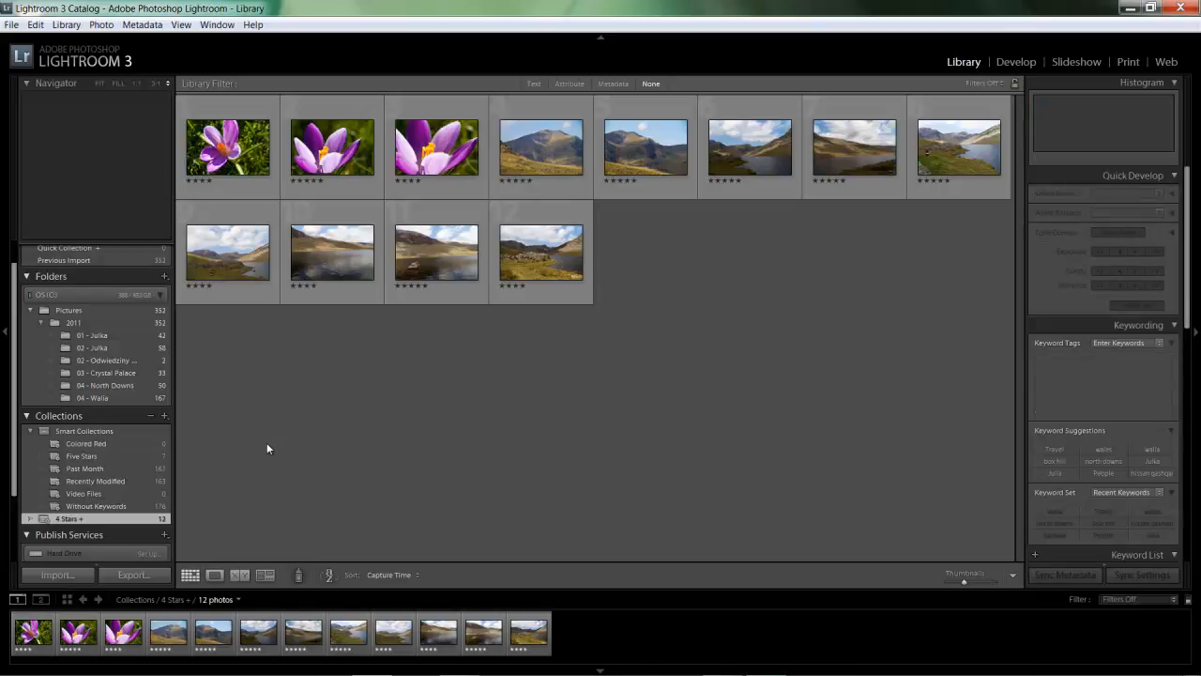
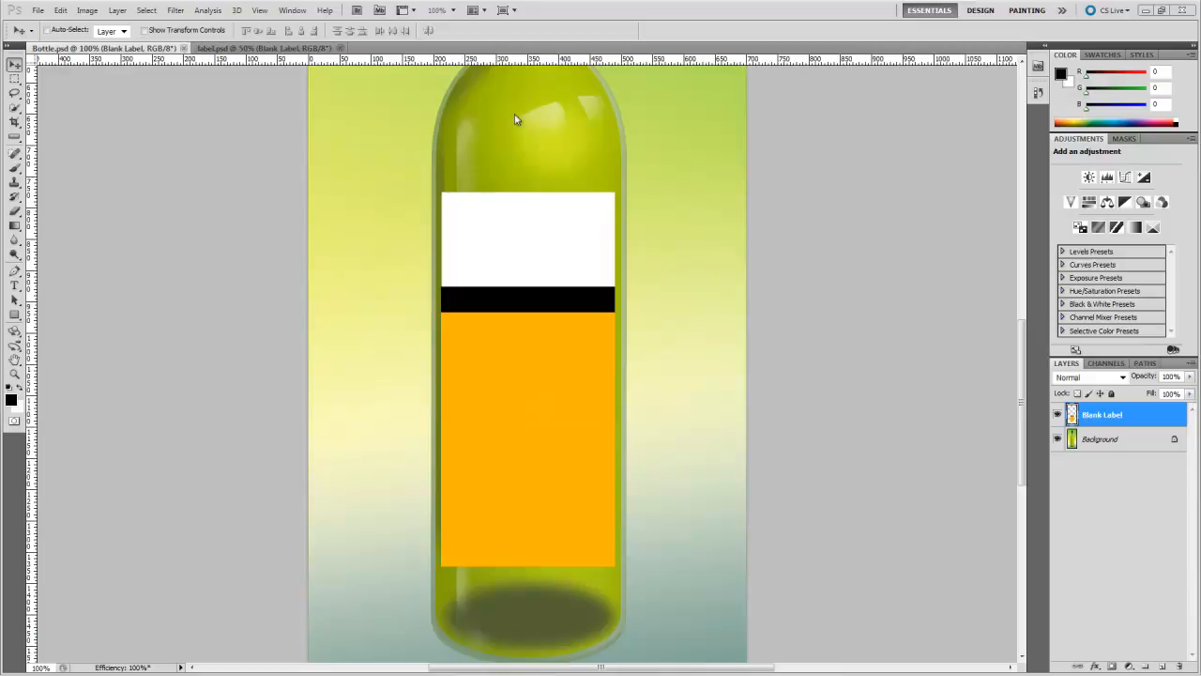
Open the View menu to look through its options.
{"action": "left_click", "coordinate": [260, 11]}
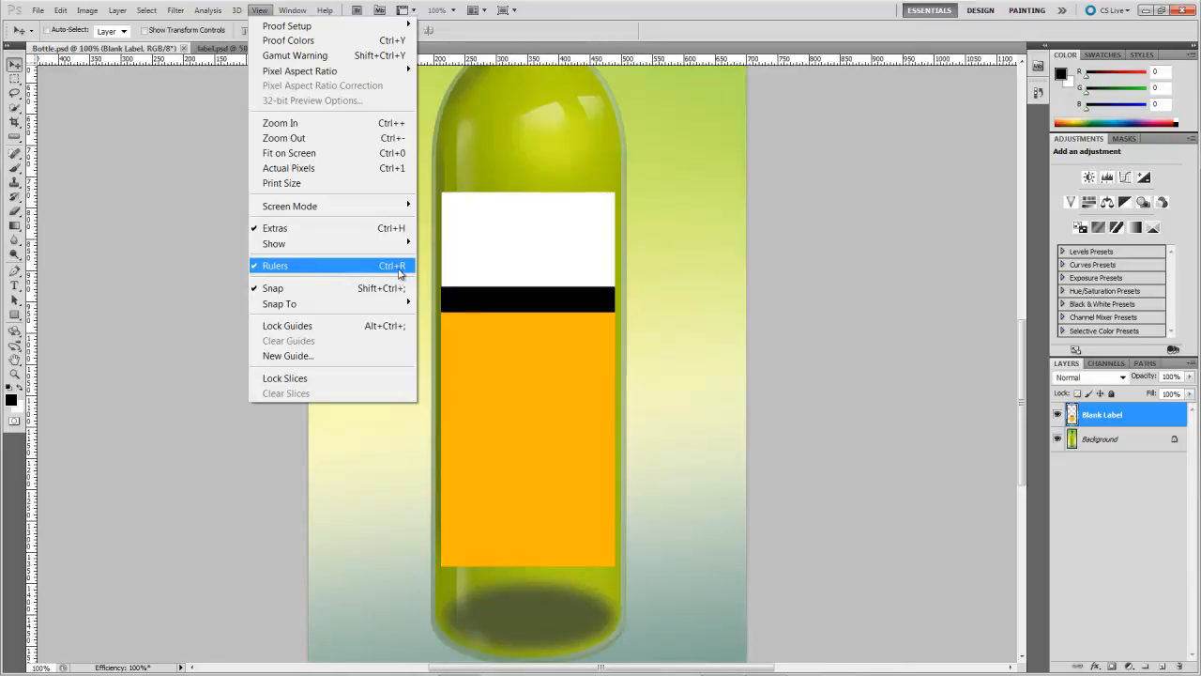
Switch the rulers to inches and drag a vertical guide across the bottle.
{"action": "left_click", "coordinate": [551, 66]}
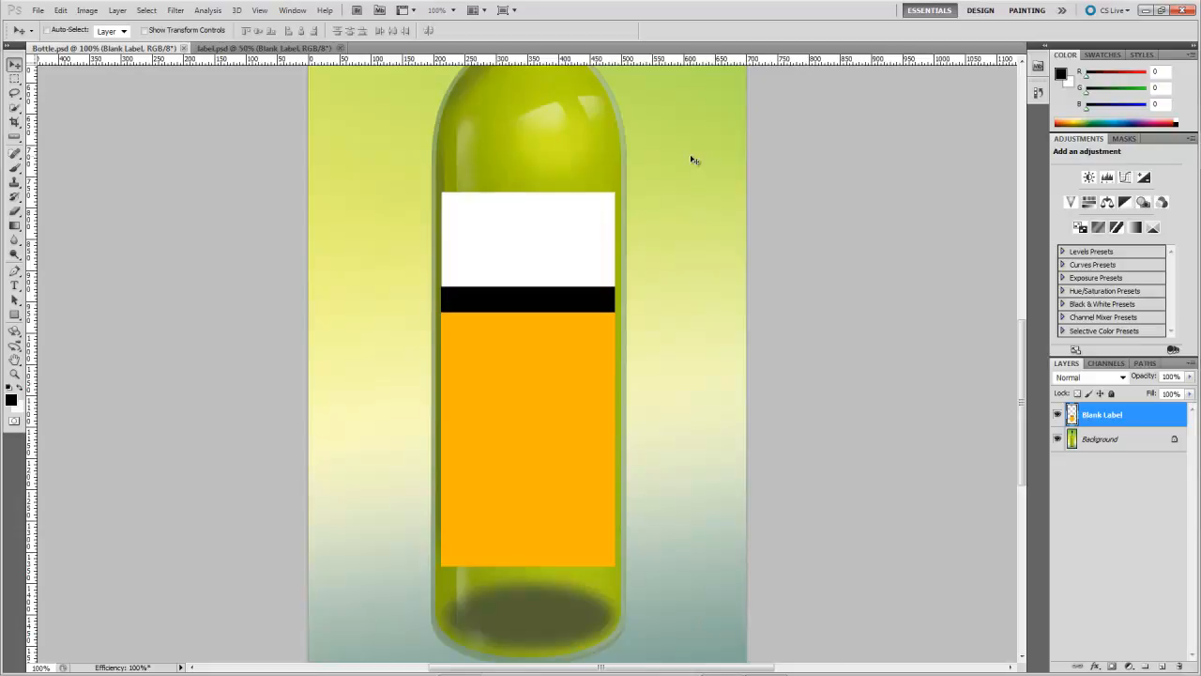
{"action": "right_click", "coordinate": [449, 62]}
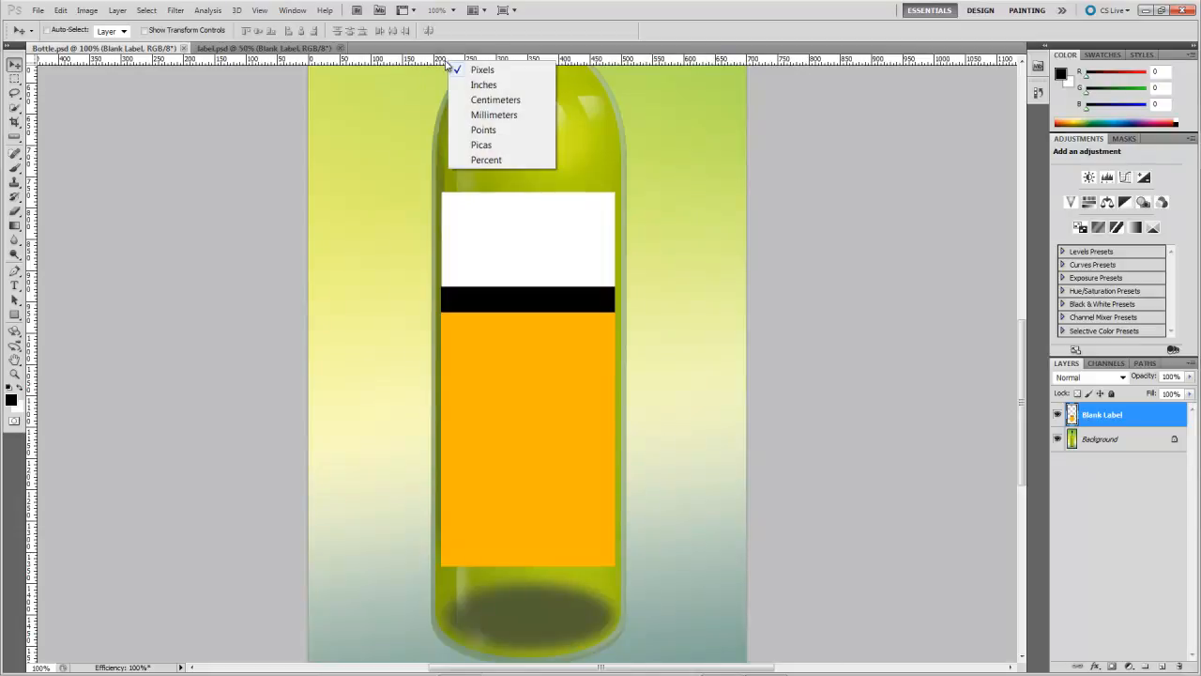
{"action": "left_click", "coordinate": [509, 86]}
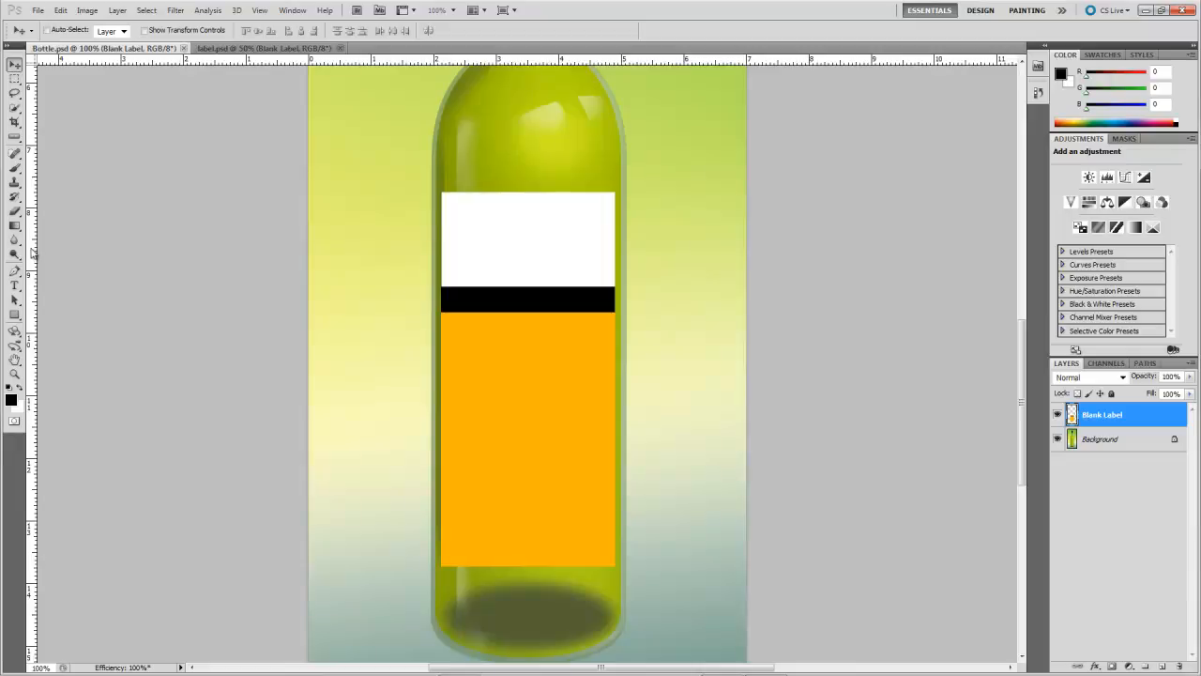
{"action": "left_click_drag", "start_coordinate": [32, 251], "coordinate": [526, 242]}
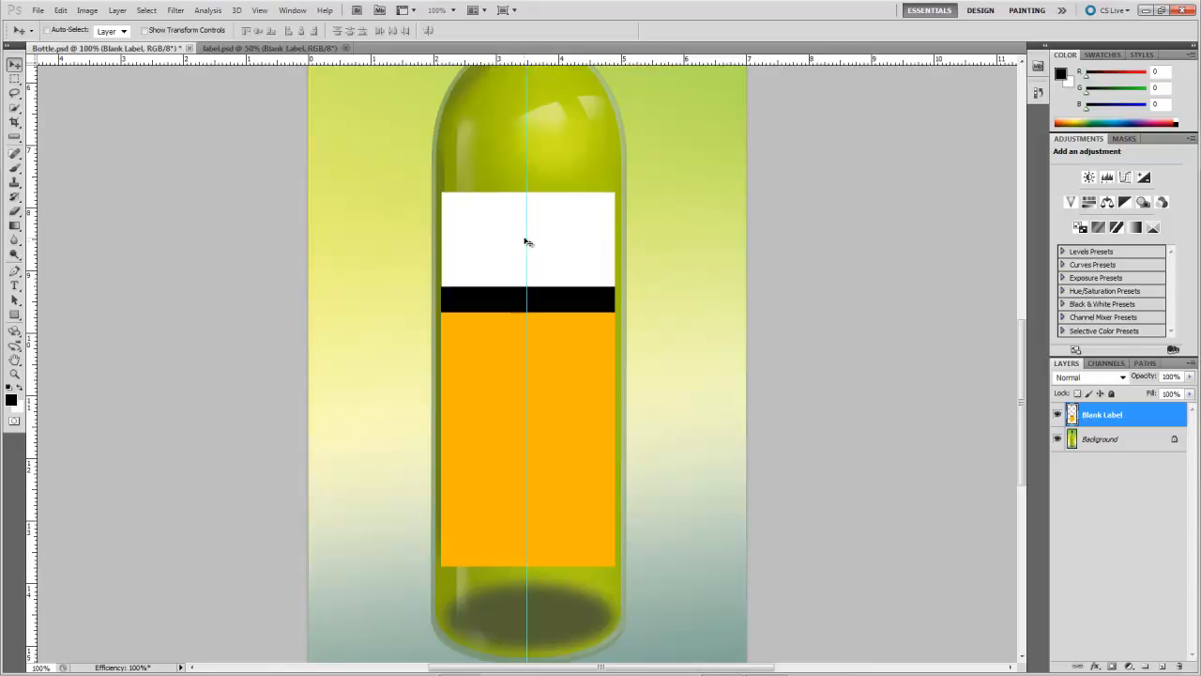
Undo the hand-placed guide and add a vertical guide exactly at 3.5 in through New Guide.
{"action": "key", "text": "ctrl+z"}
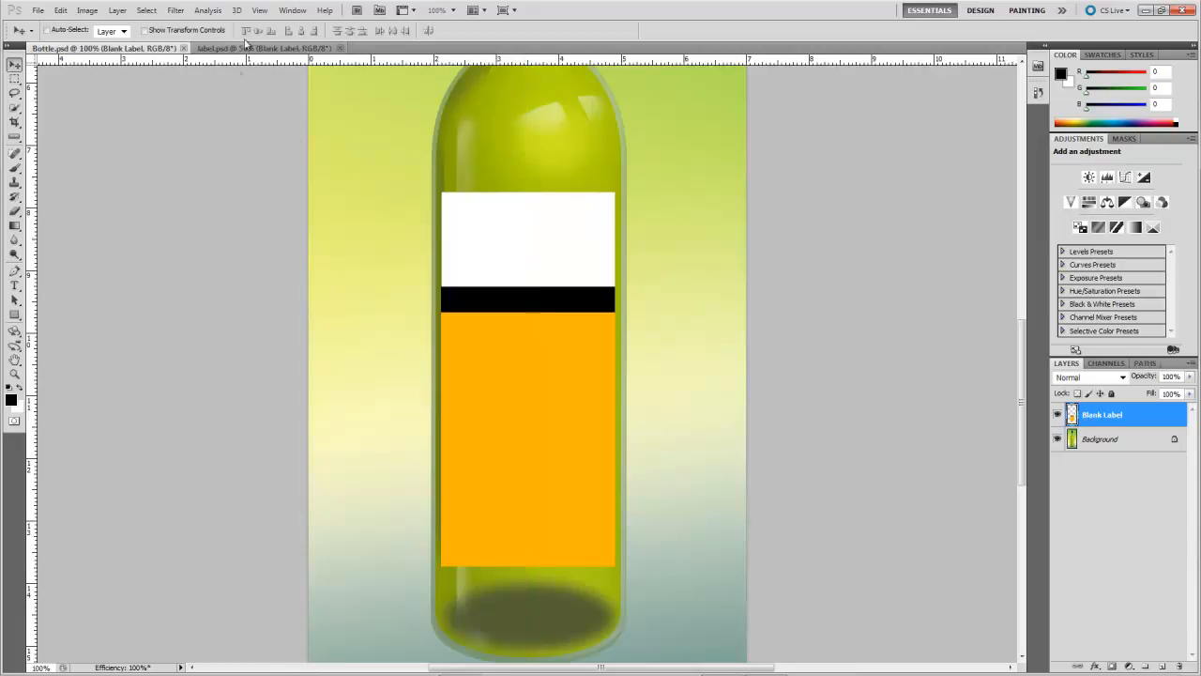
{"action": "left_click", "coordinate": [259, 9]}
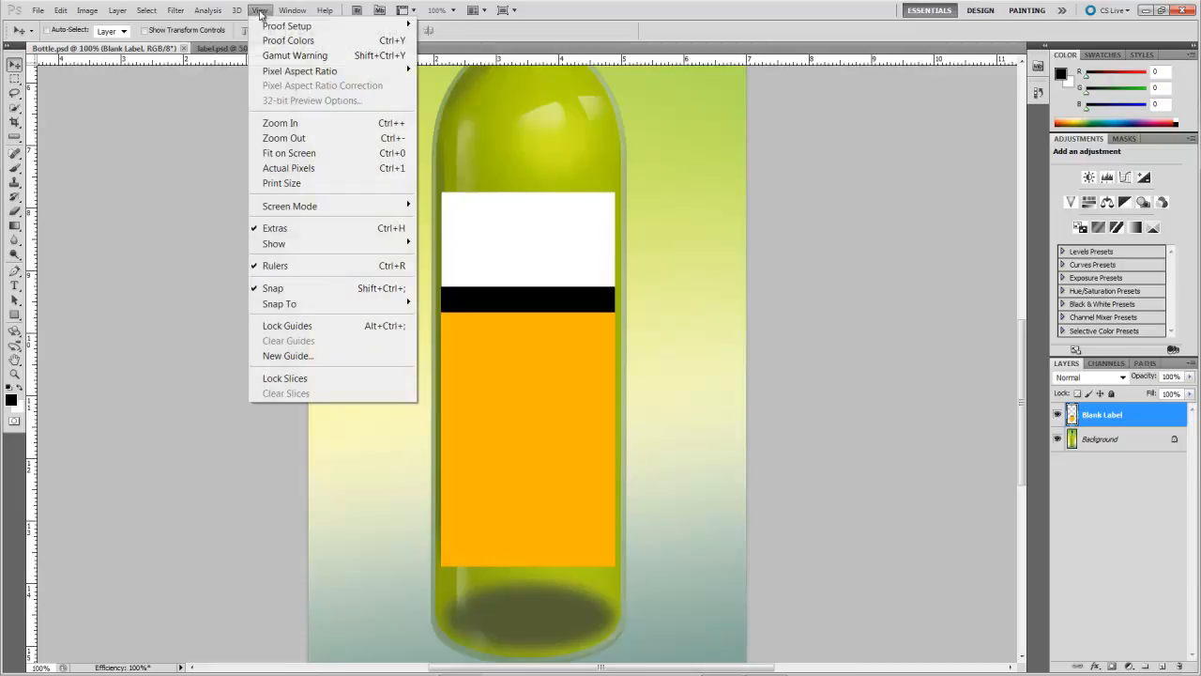
{"action": "left_click", "coordinate": [313, 355]}
{"action": "type", "text": "3.5"}
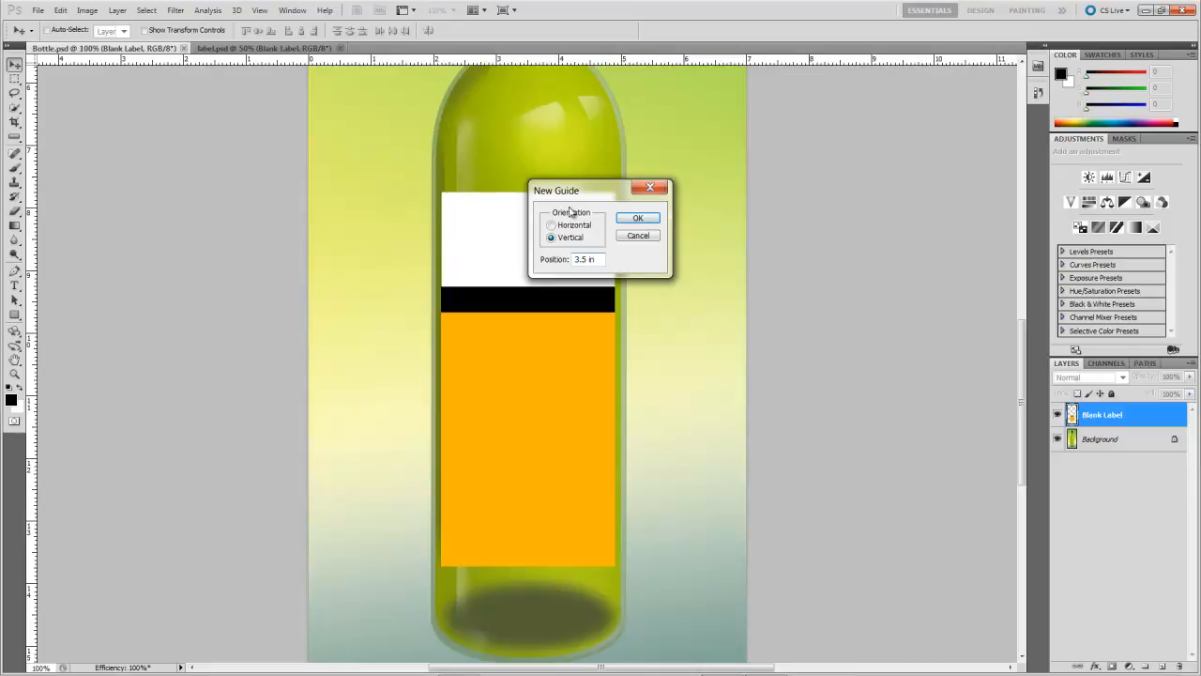
{"action": "left_click", "coordinate": [637, 218]}
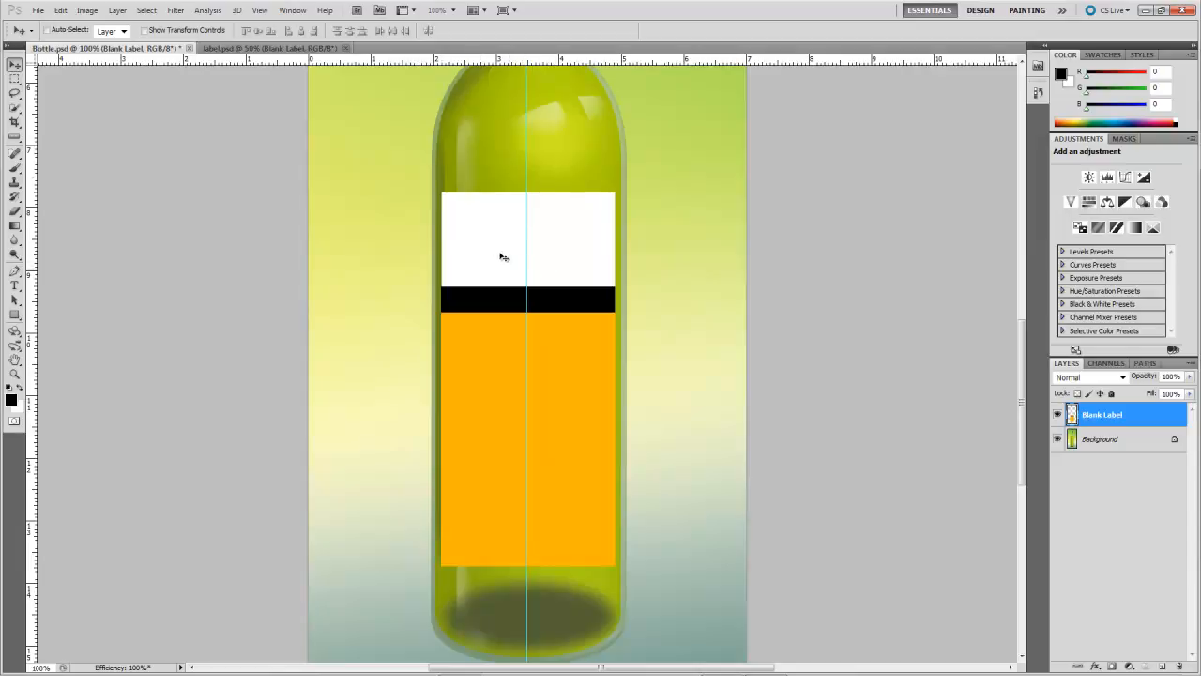
Set up the Type tool with the Georgia font at 30 pt.
{"action": "left_click", "coordinate": [14, 285]}
{"action": "left_click", "coordinate": [18, 288]}
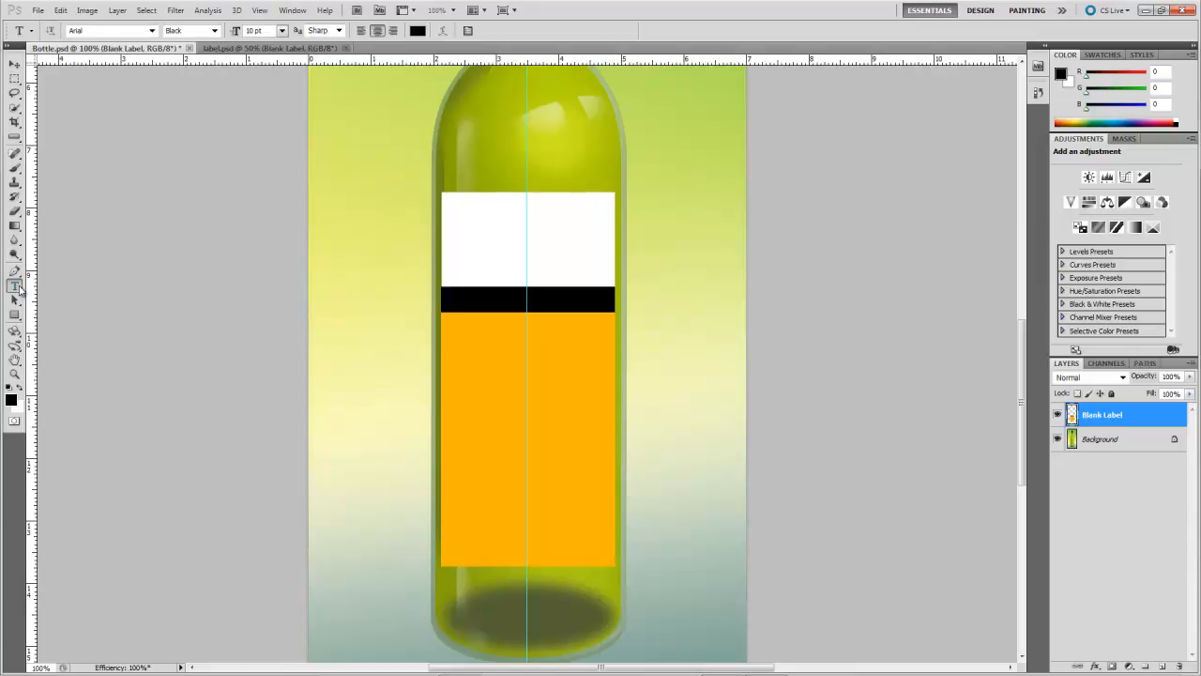
{"action": "left_click", "coordinate": [151, 30]}
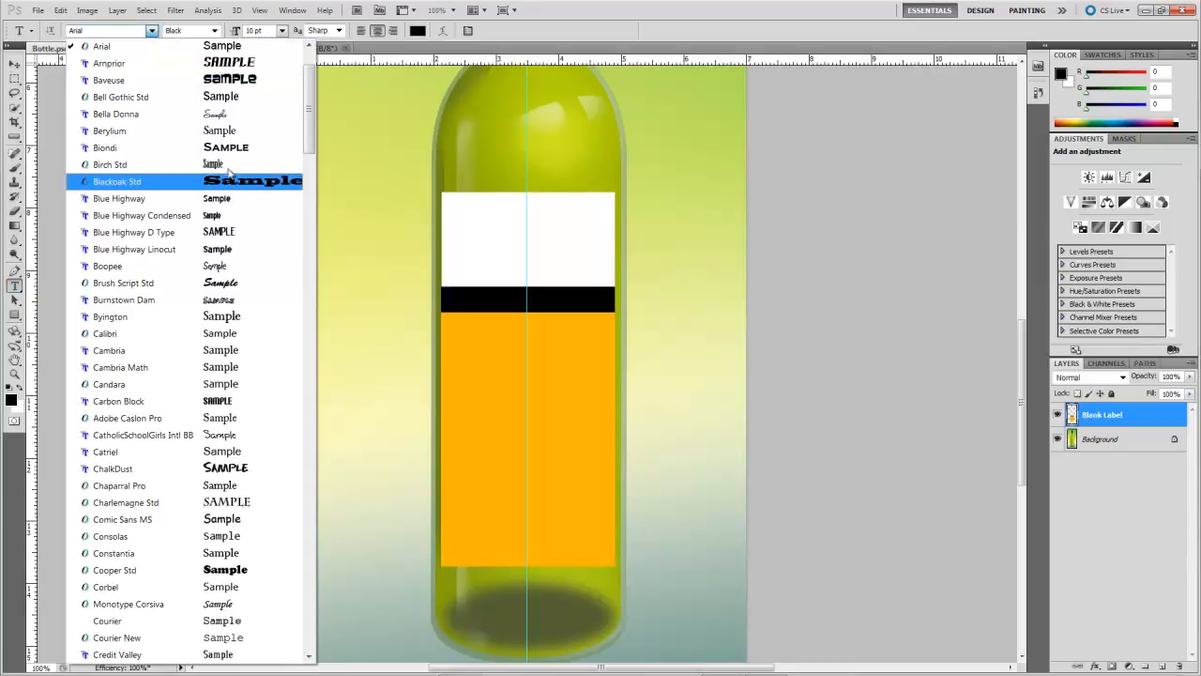
{"action": "left_click_drag", "start_coordinate": [313, 131], "coordinate": [319, 216]}
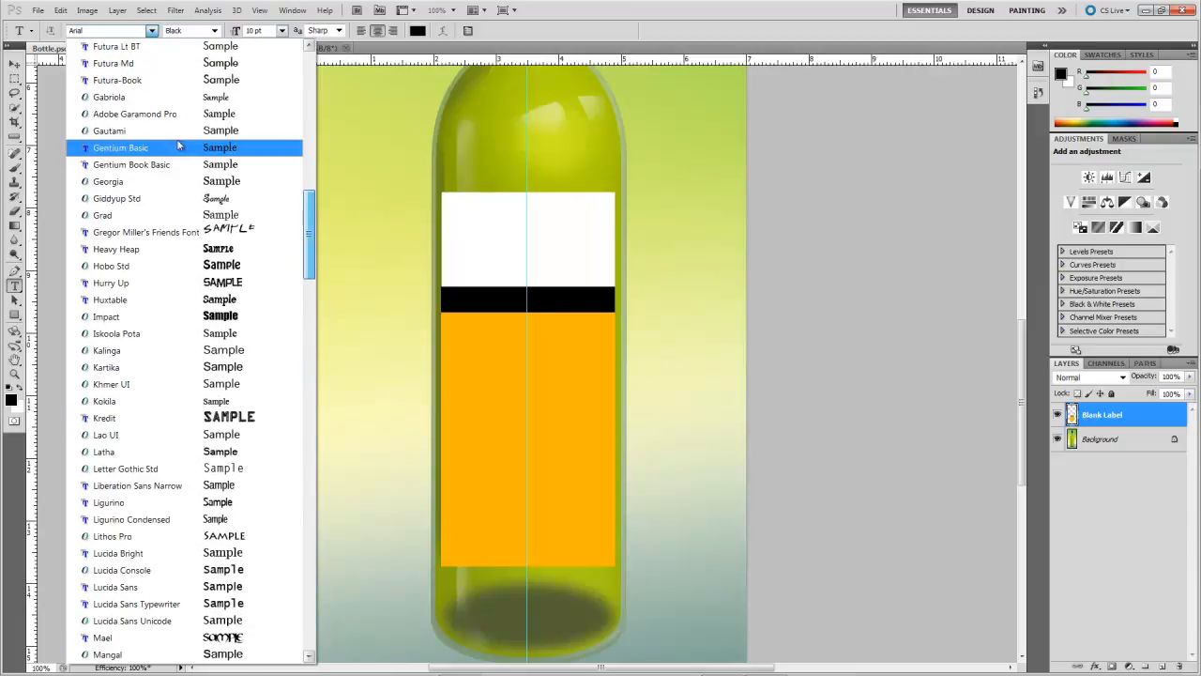
{"action": "left_click", "coordinate": [179, 181]}
{"action": "left_click", "coordinate": [281, 30]}
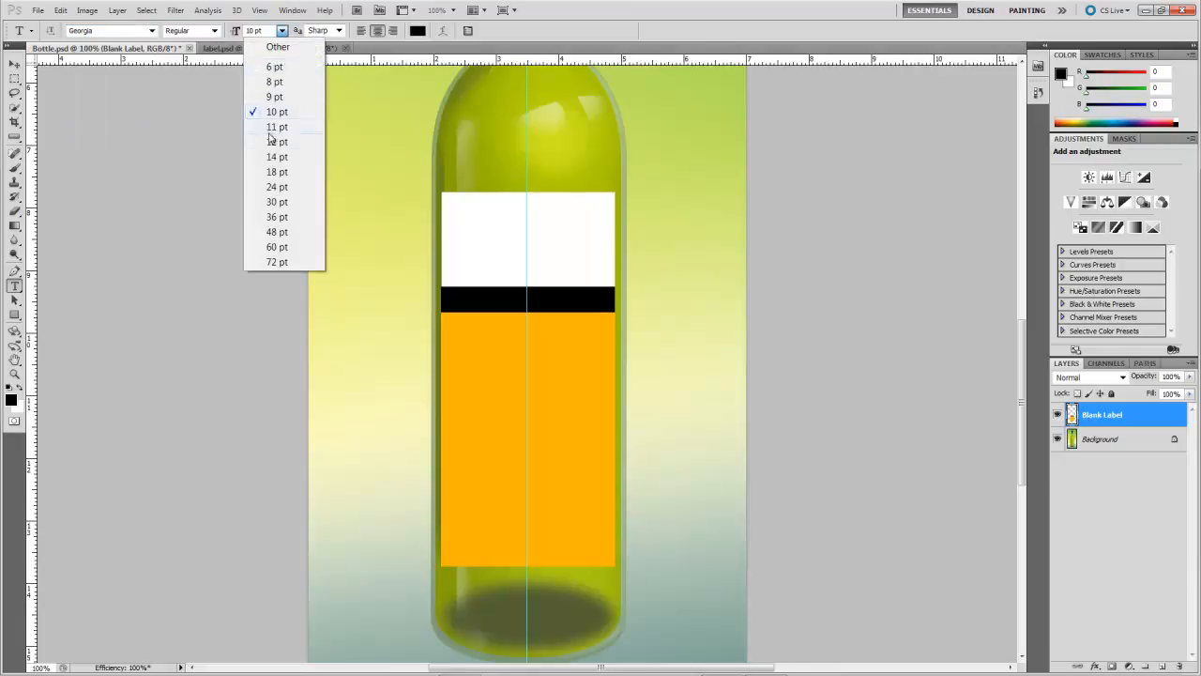
{"action": "left_click", "coordinate": [278, 202]}
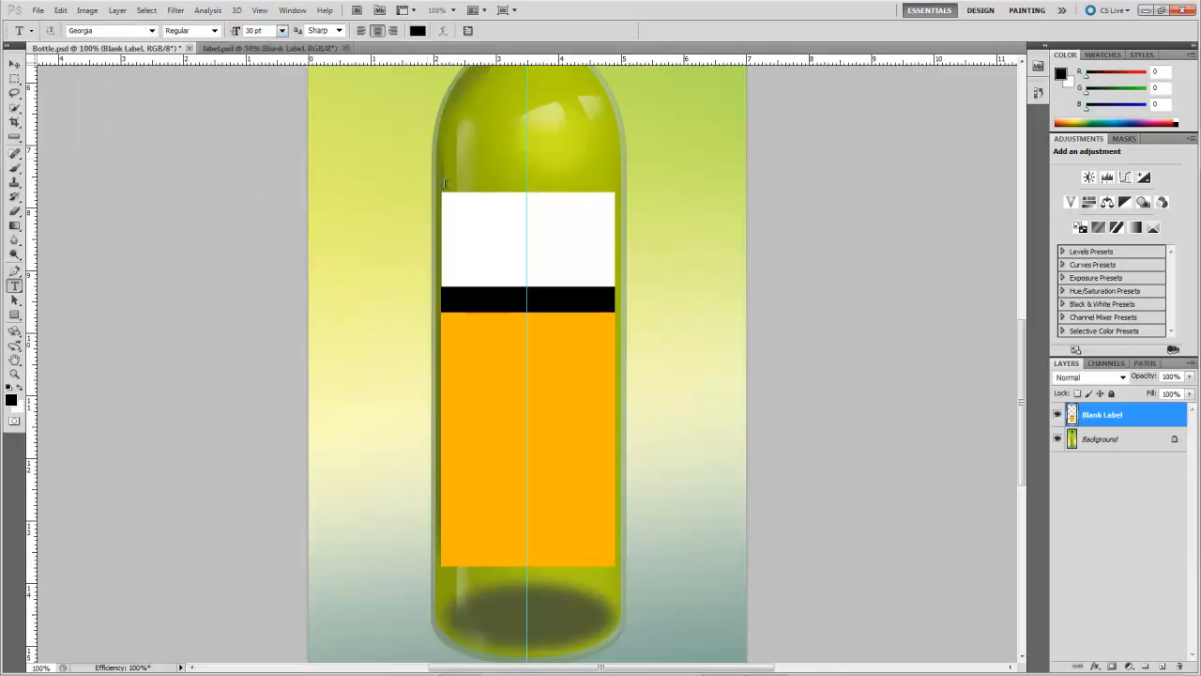
Type the title WINEY on the white band at the guide and enlarge it to 36 pt.
{"action": "left_click", "coordinate": [527, 238]}
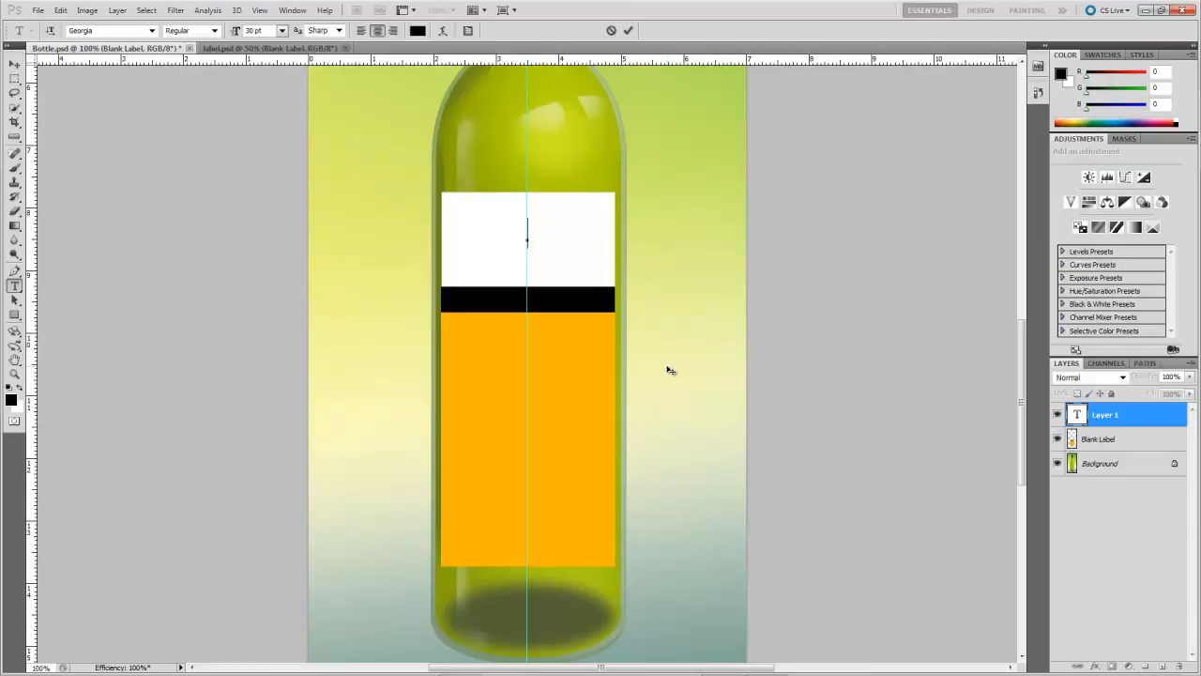
{"action": "key", "text": "Caps_Lock"}
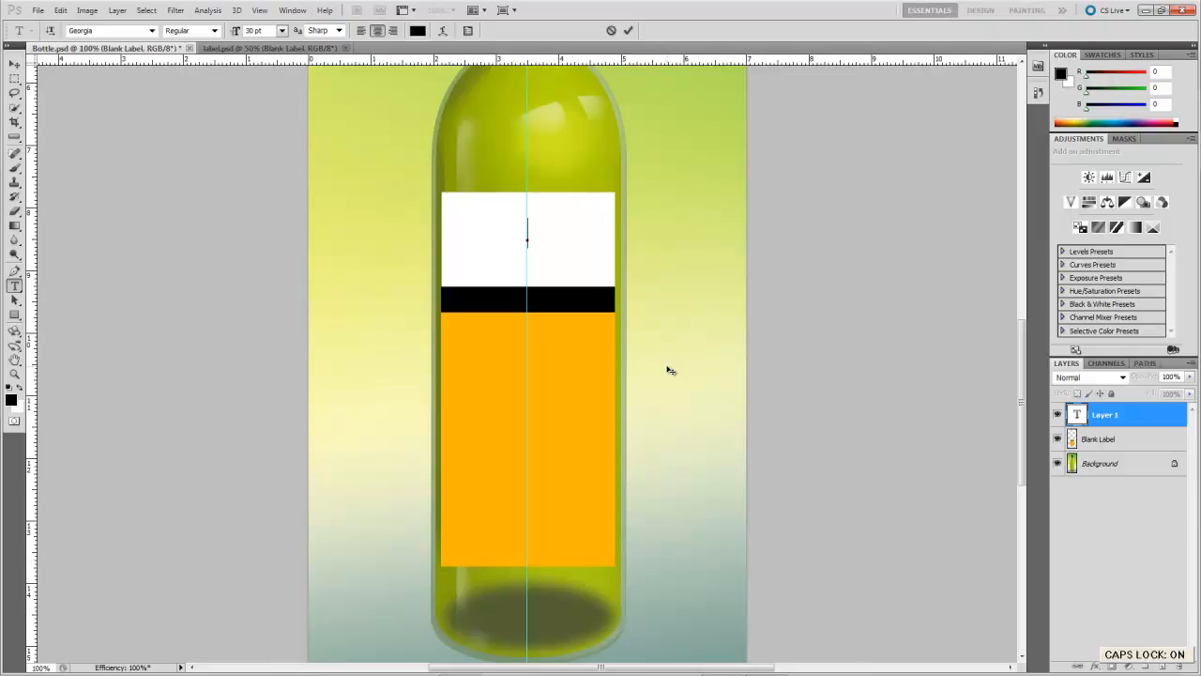
{"action": "type", "text": "WINE"}
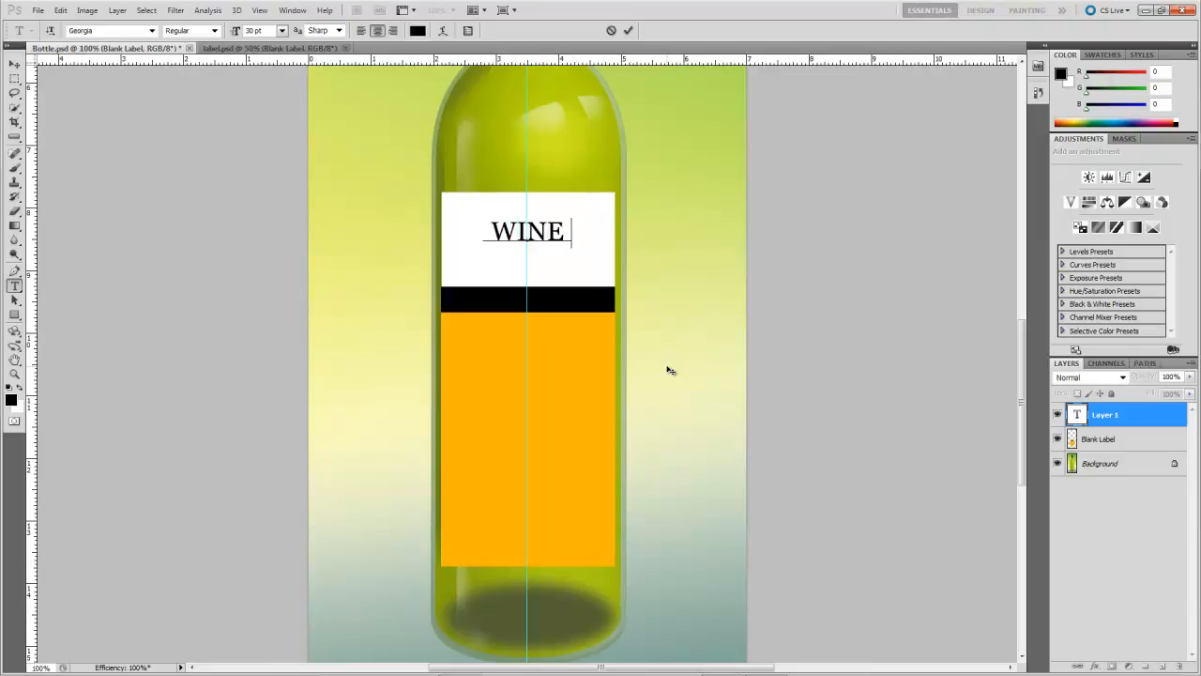
{"action": "type", "text": "Y"}
{"action": "key", "text": "Caps_Lock"}
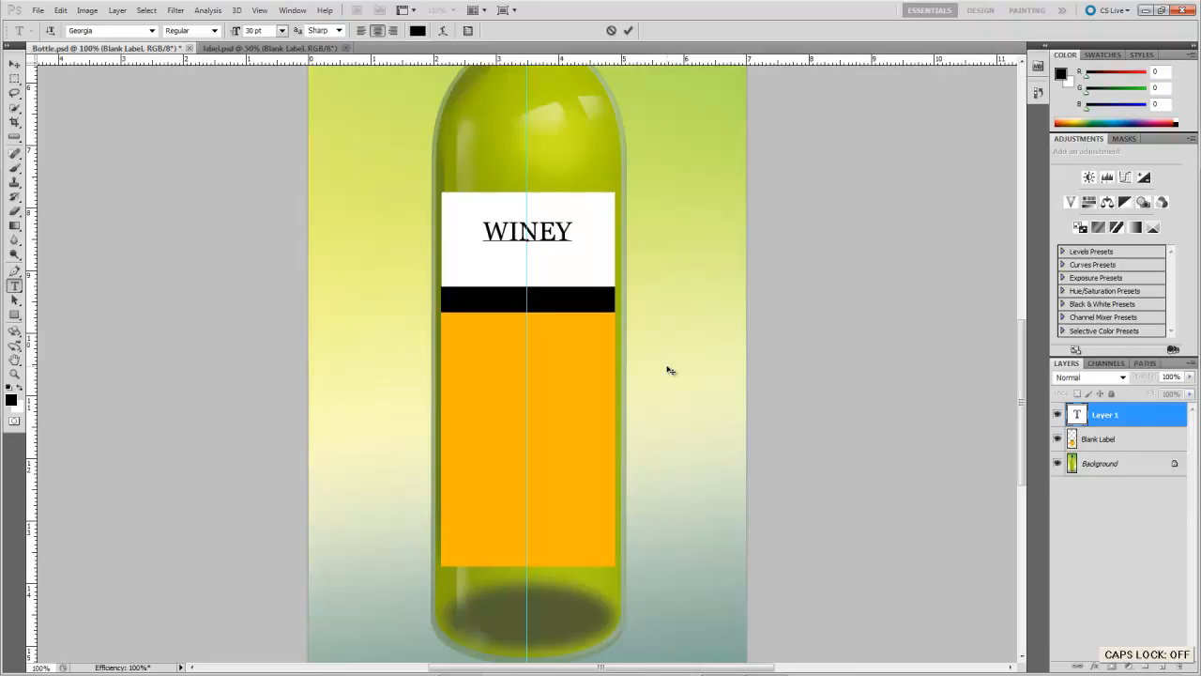
{"action": "left_click", "coordinate": [628, 30]}
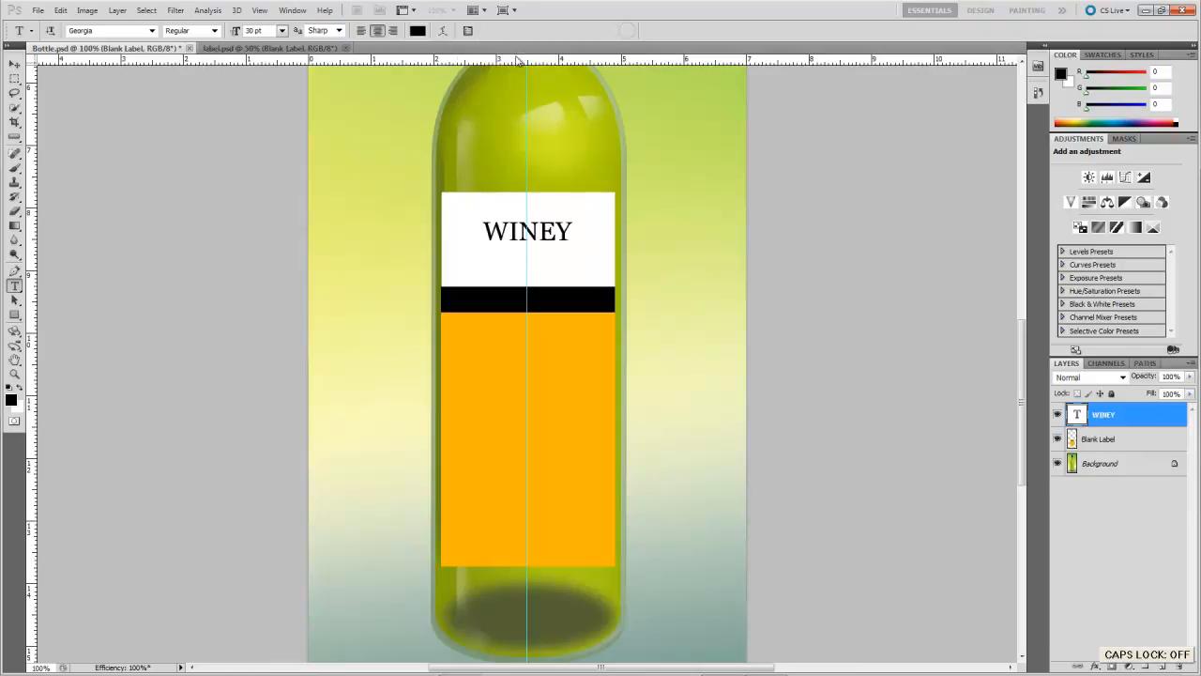
{"action": "left_click", "coordinate": [281, 30]}
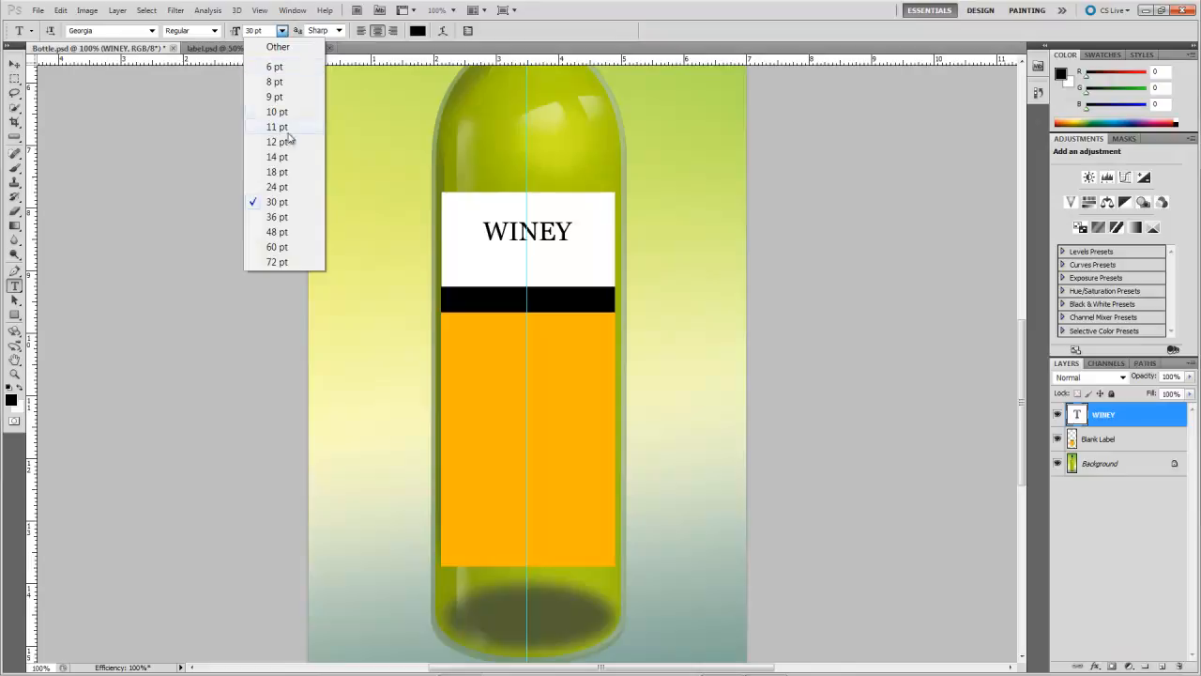
{"action": "left_click", "coordinate": [287, 218]}
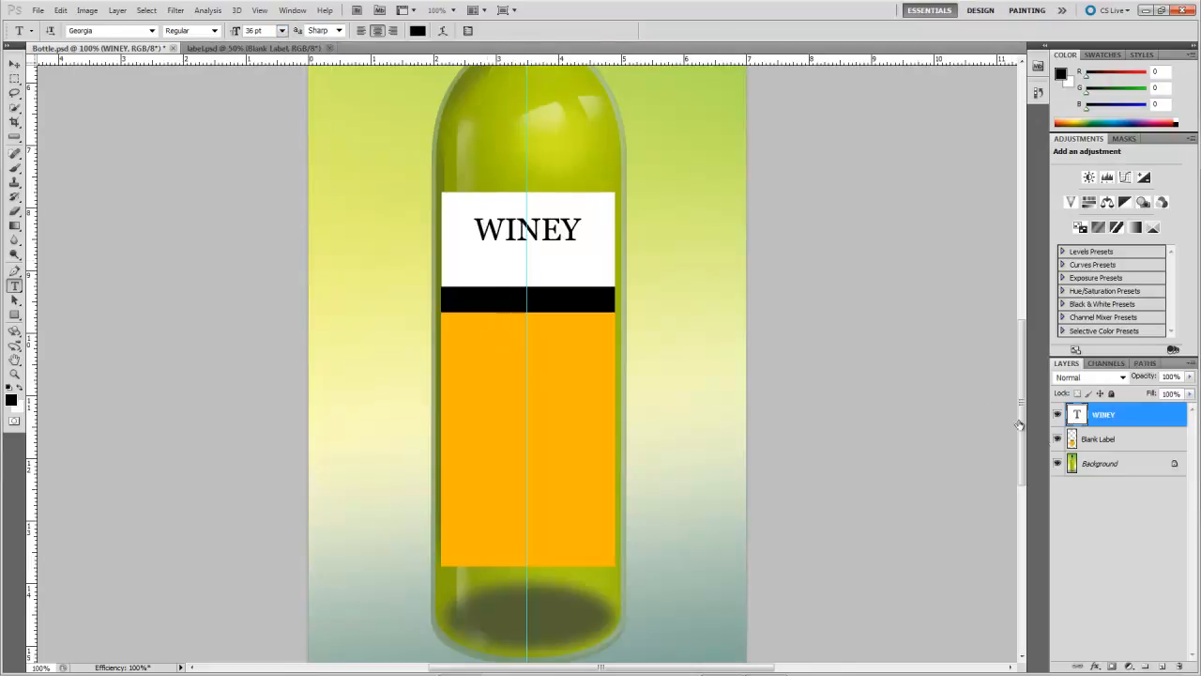
{"action": "left_click", "coordinate": [1112, 441]}
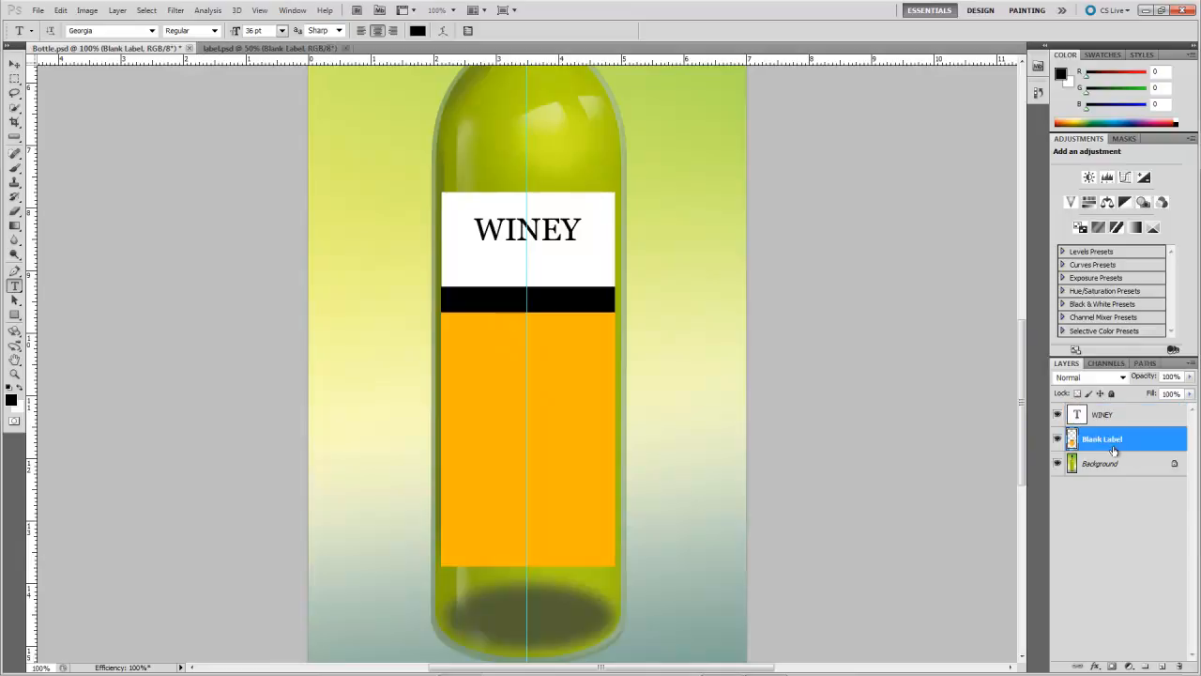
Open the note in label.psd, copy its full description text, and return to Bottle.psd.
{"action": "left_click", "coordinate": [261, 49]}
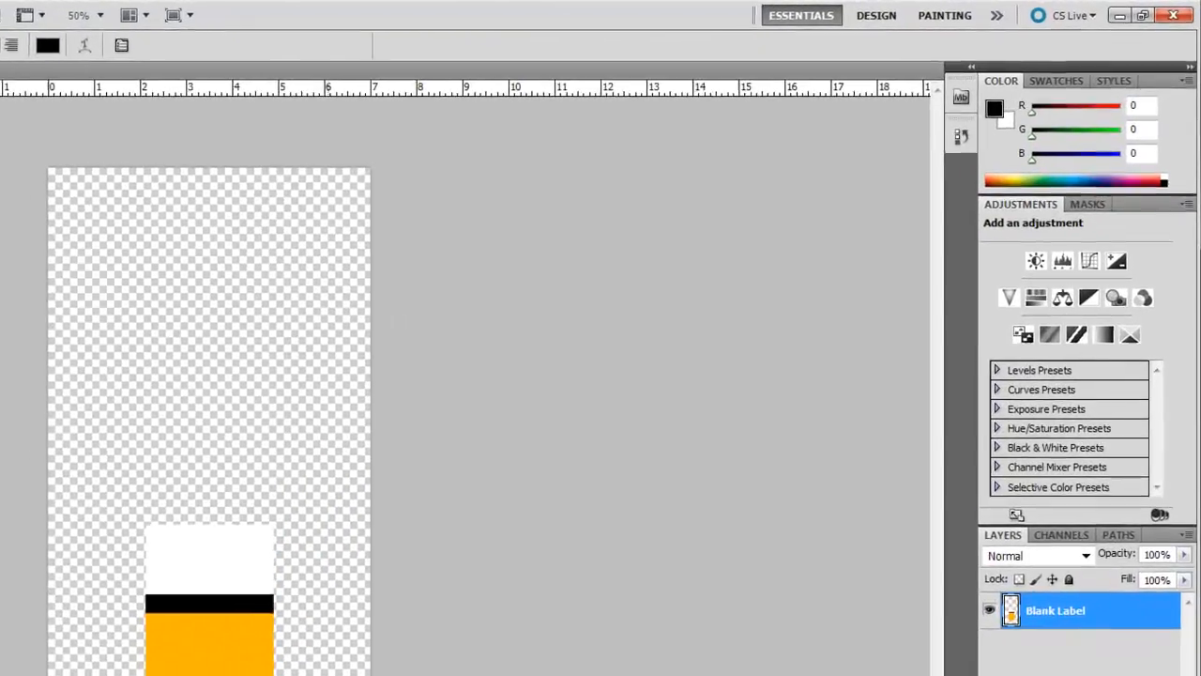
{"action": "double_click", "coordinate": [607, 588]}
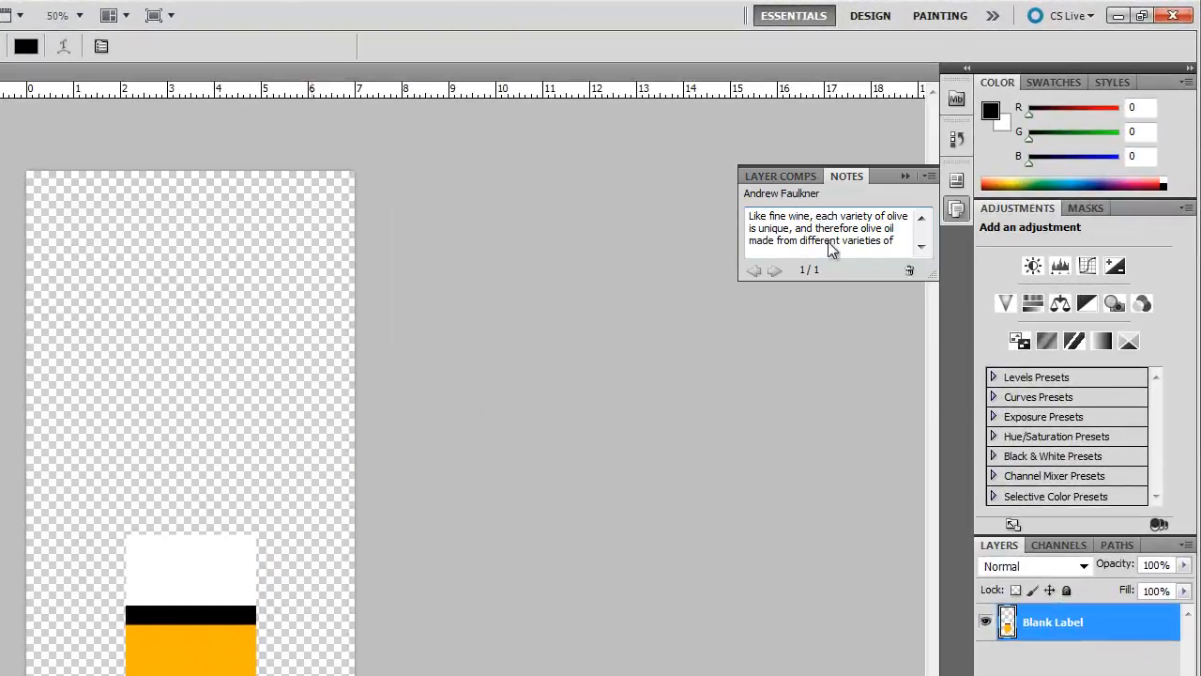
{"action": "left_click_drag", "start_coordinate": [928, 269], "coordinate": [928, 329]}
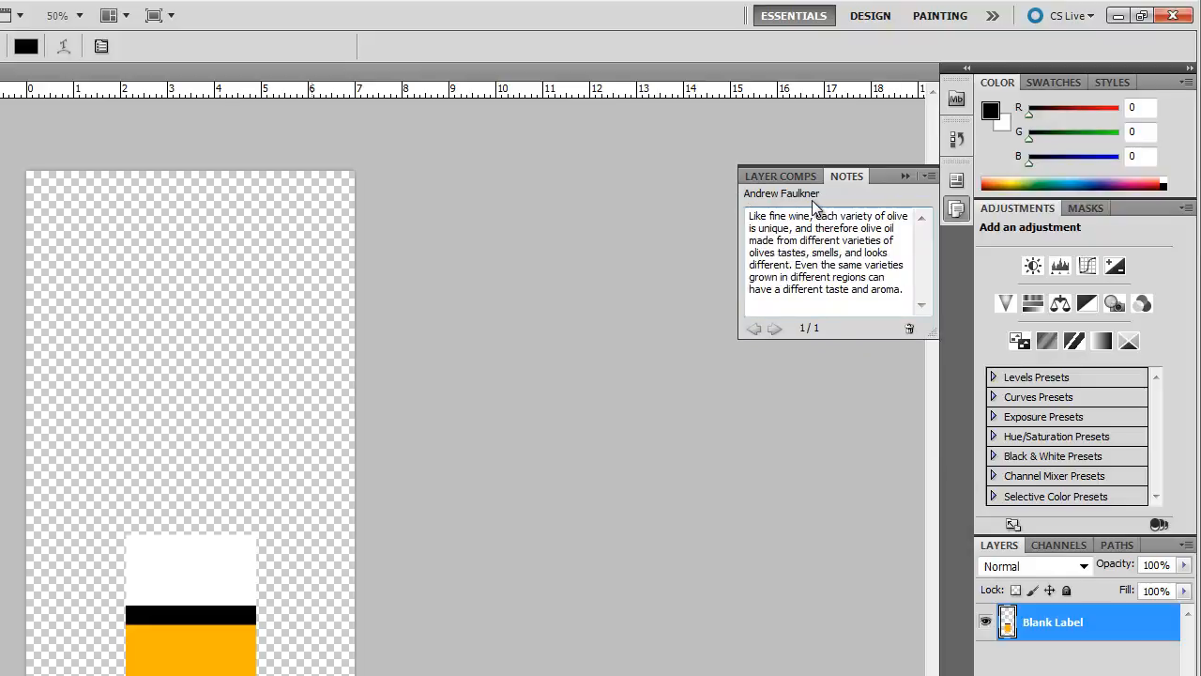
{"action": "left_click_drag", "start_coordinate": [911, 293], "coordinate": [696, 212]}
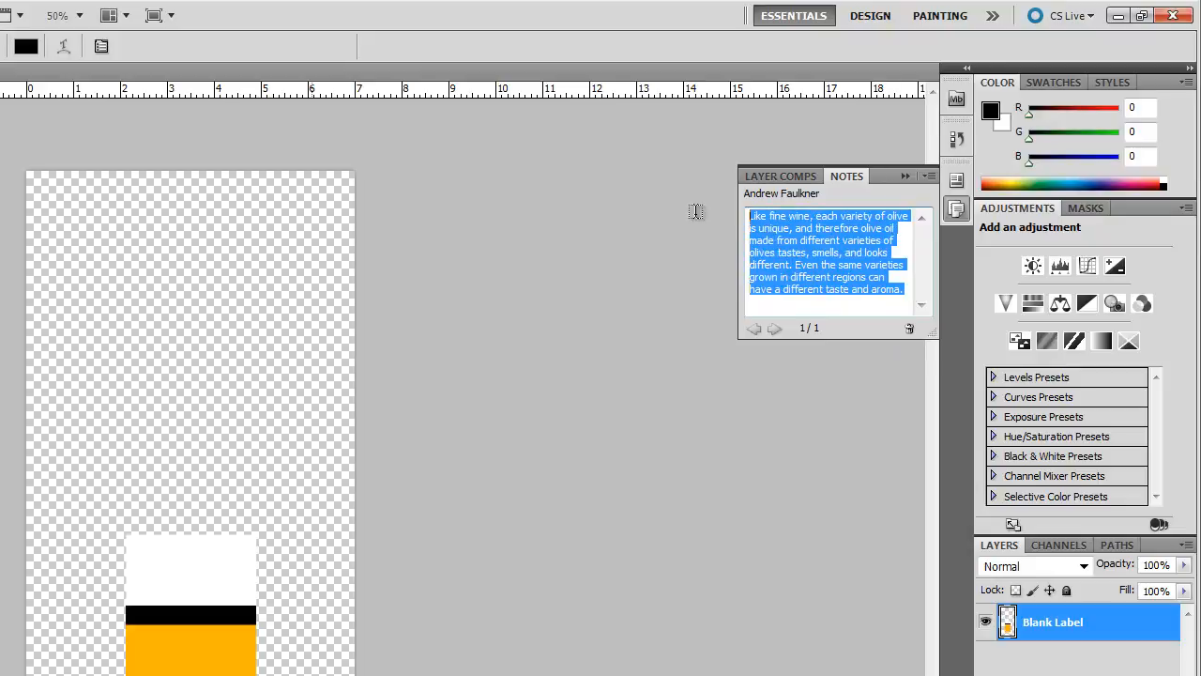
{"action": "right_click", "coordinate": [793, 241]}
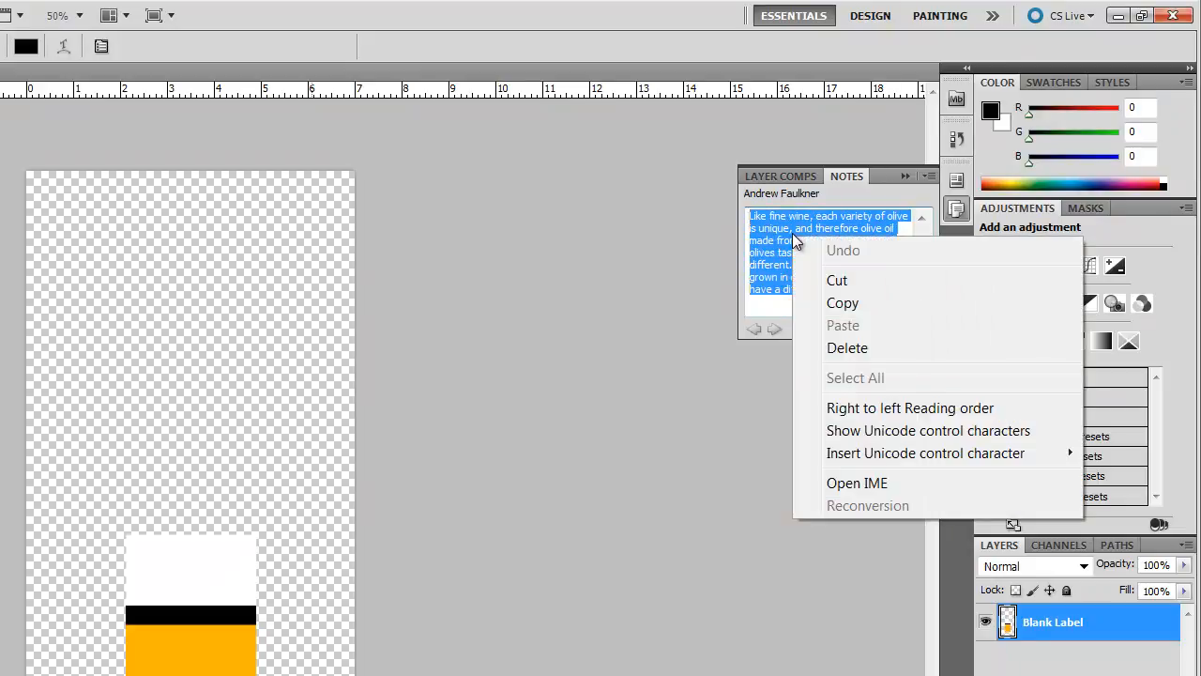
{"action": "left_click", "coordinate": [861, 304]}
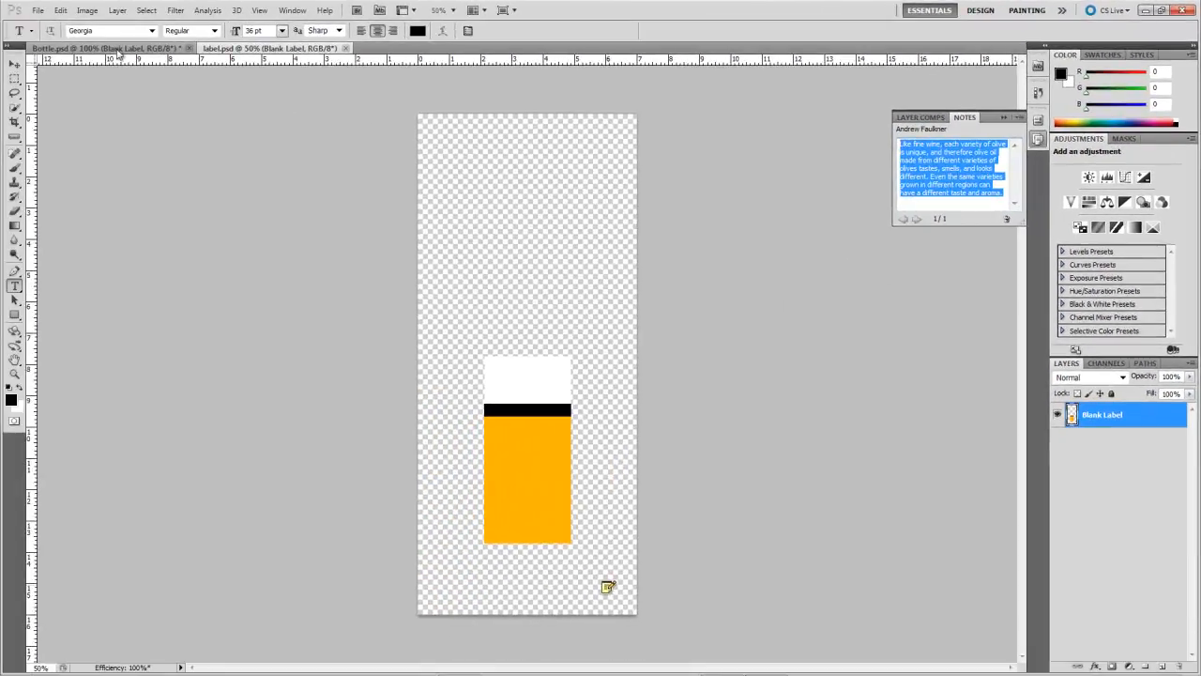
{"action": "left_click", "coordinate": [117, 48]}
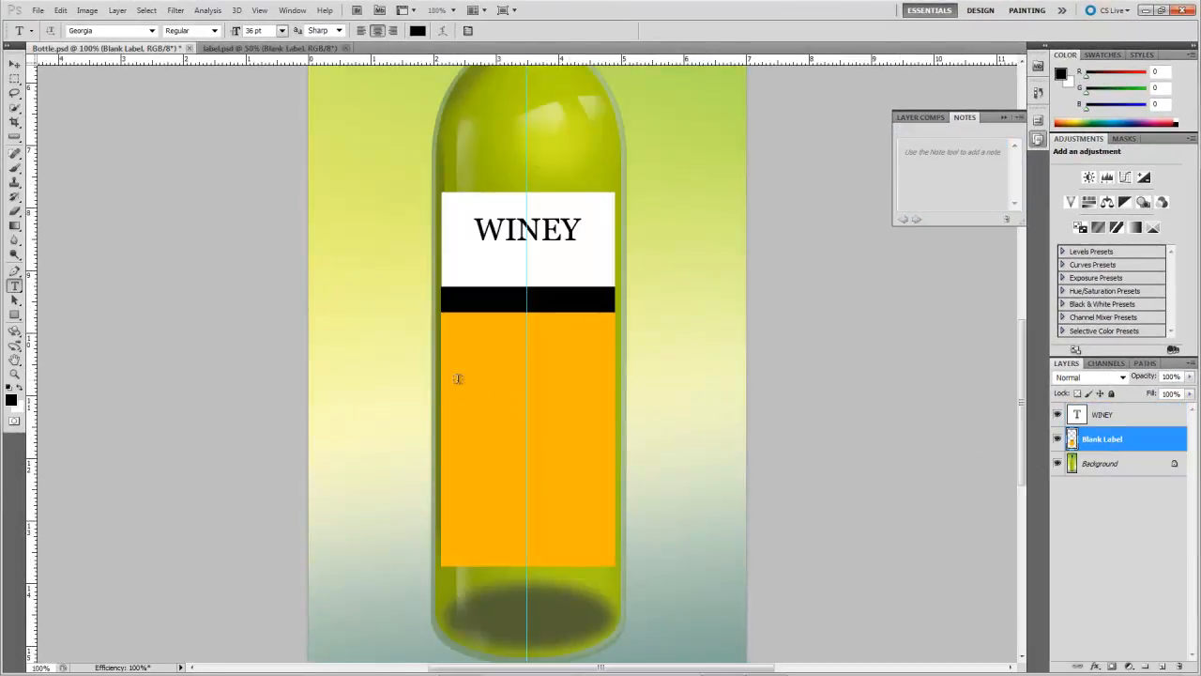
Paste the copied note text into a paragraph box drawn over the orange panel.
{"action": "left_click_drag", "start_coordinate": [452, 326], "coordinate": [601, 546]}
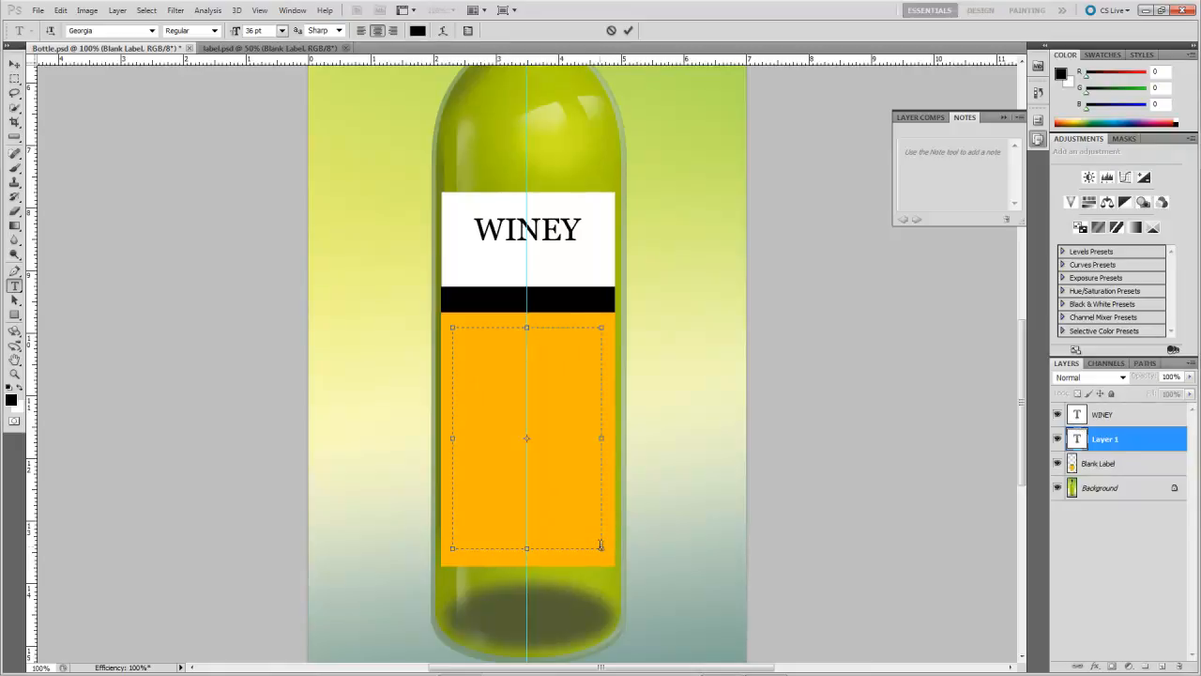
{"action": "key", "text": "ctrl+v"}
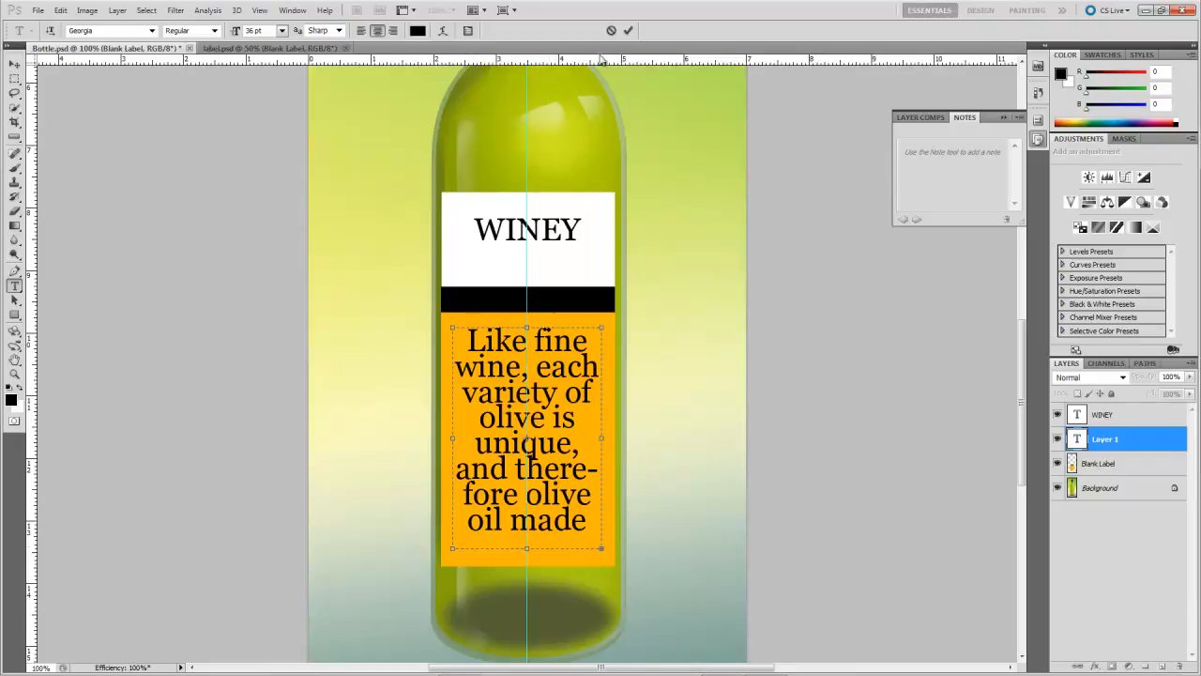
{"action": "left_click", "coordinate": [628, 30]}
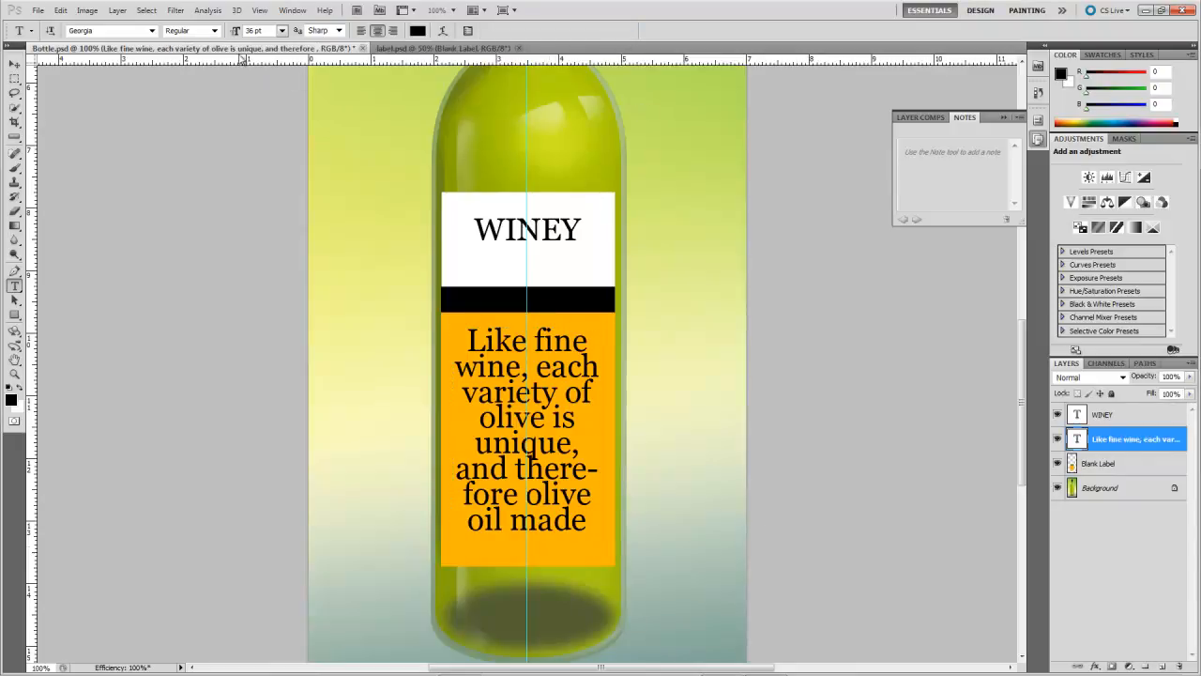
Try 24, 18, 14 and 12 pt for the paragraph and settle on 14 pt.
{"action": "left_click", "coordinate": [282, 30]}
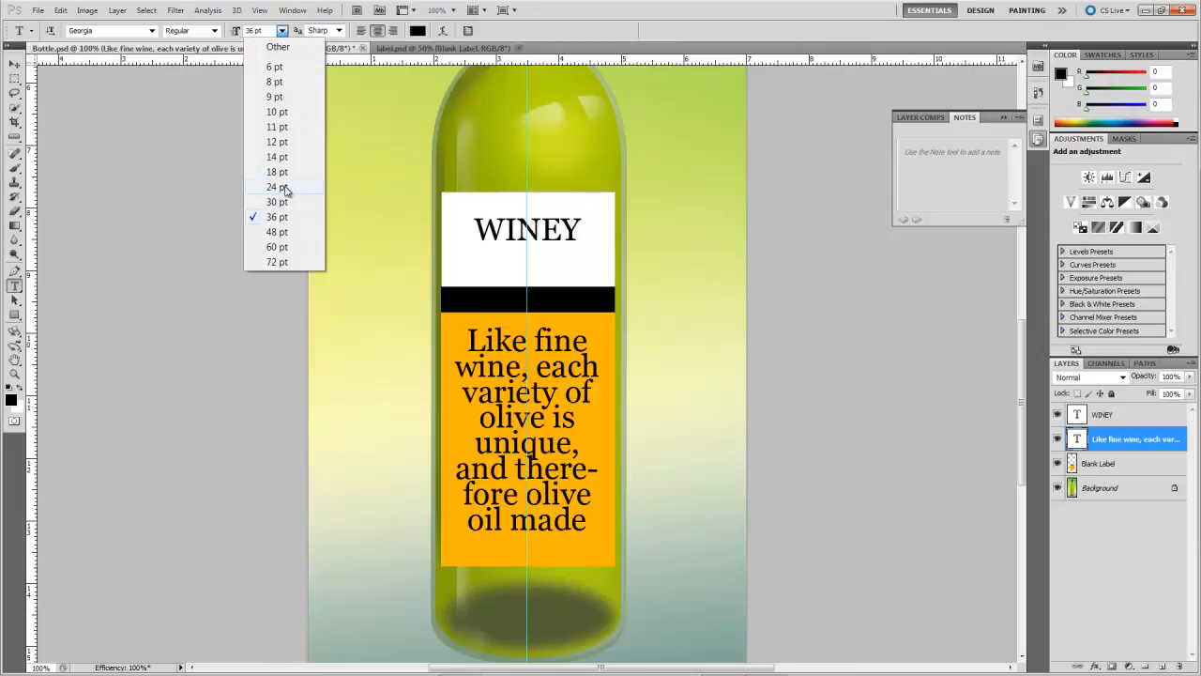
{"action": "left_click", "coordinate": [284, 188]}
{"action": "left_click", "coordinate": [281, 30]}
{"action": "left_click", "coordinate": [276, 171]}
{"action": "left_click", "coordinate": [281, 30]}
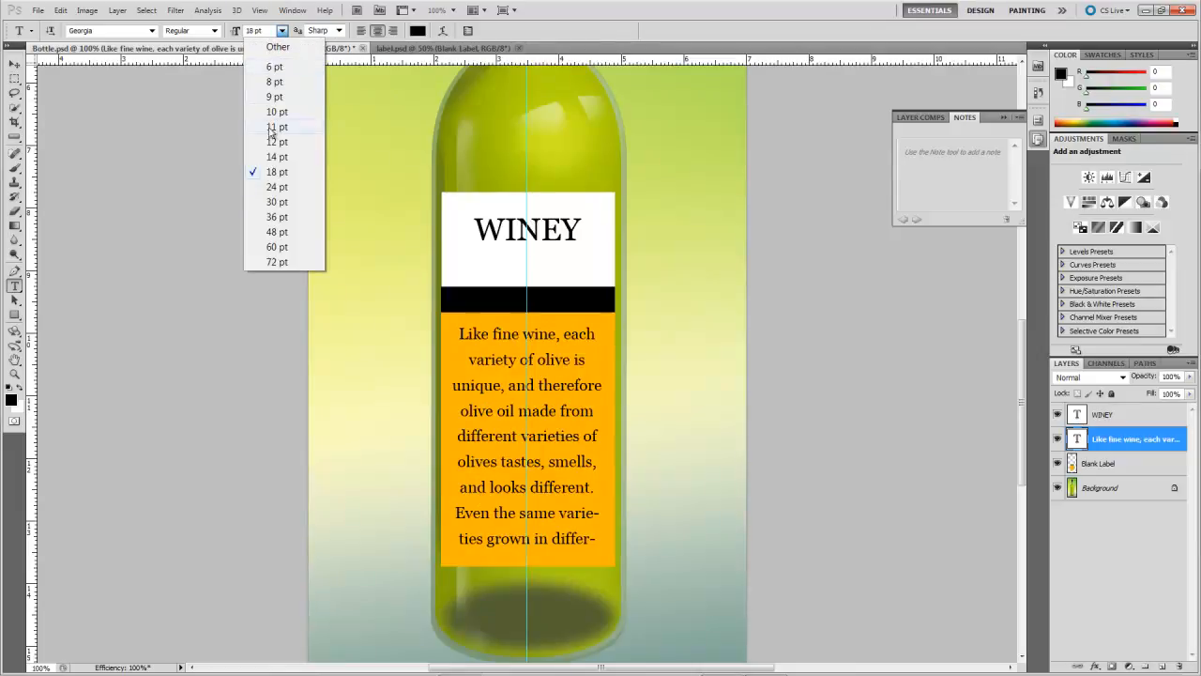
{"action": "left_click", "coordinate": [275, 154]}
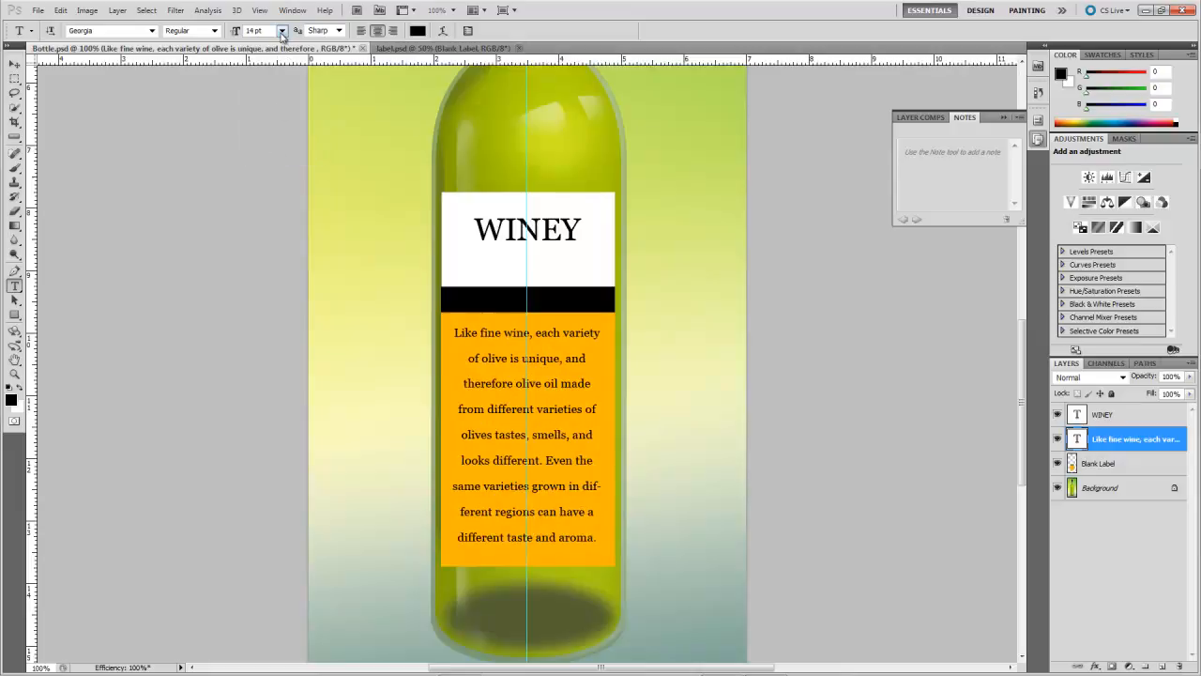
{"action": "left_click", "coordinate": [282, 30]}
{"action": "left_click", "coordinate": [274, 147]}
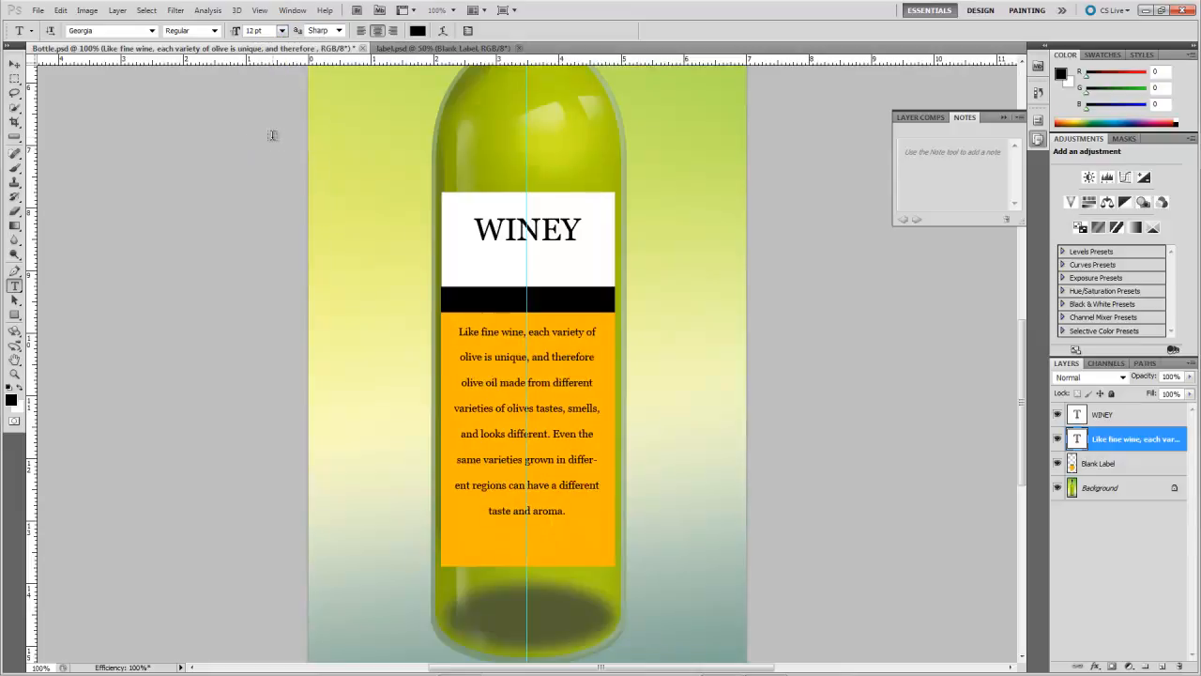
{"action": "left_click", "coordinate": [282, 30]}
{"action": "left_click", "coordinate": [272, 156]}
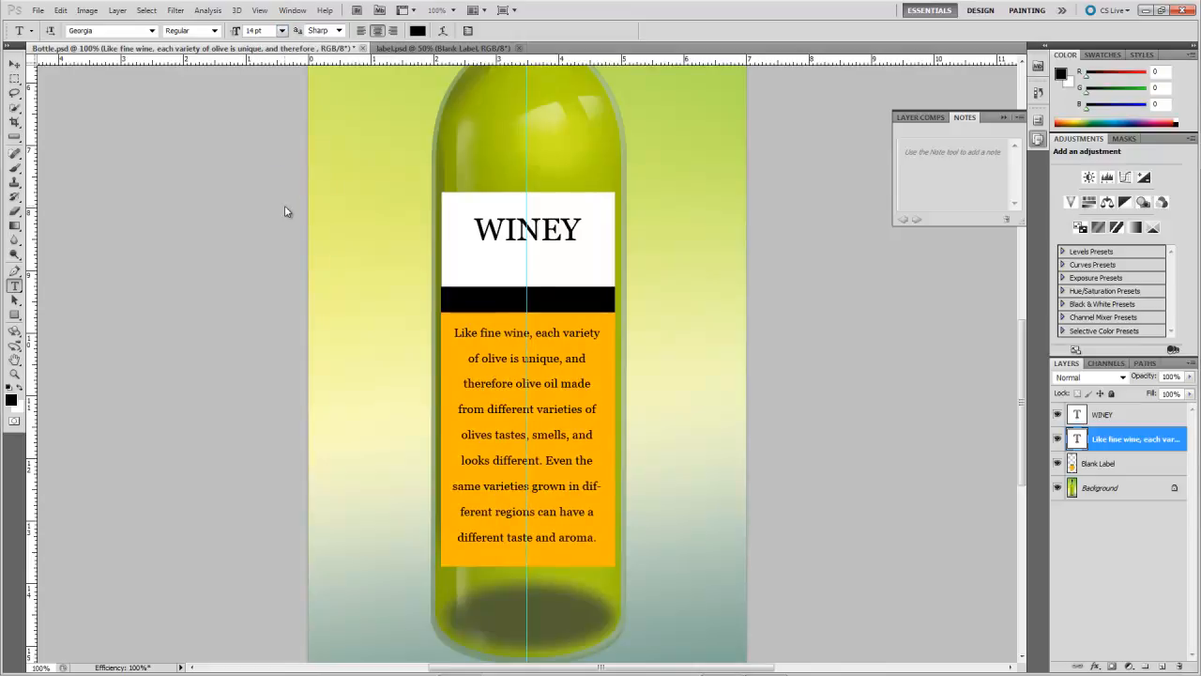
{"action": "left_click", "coordinate": [449, 48]}
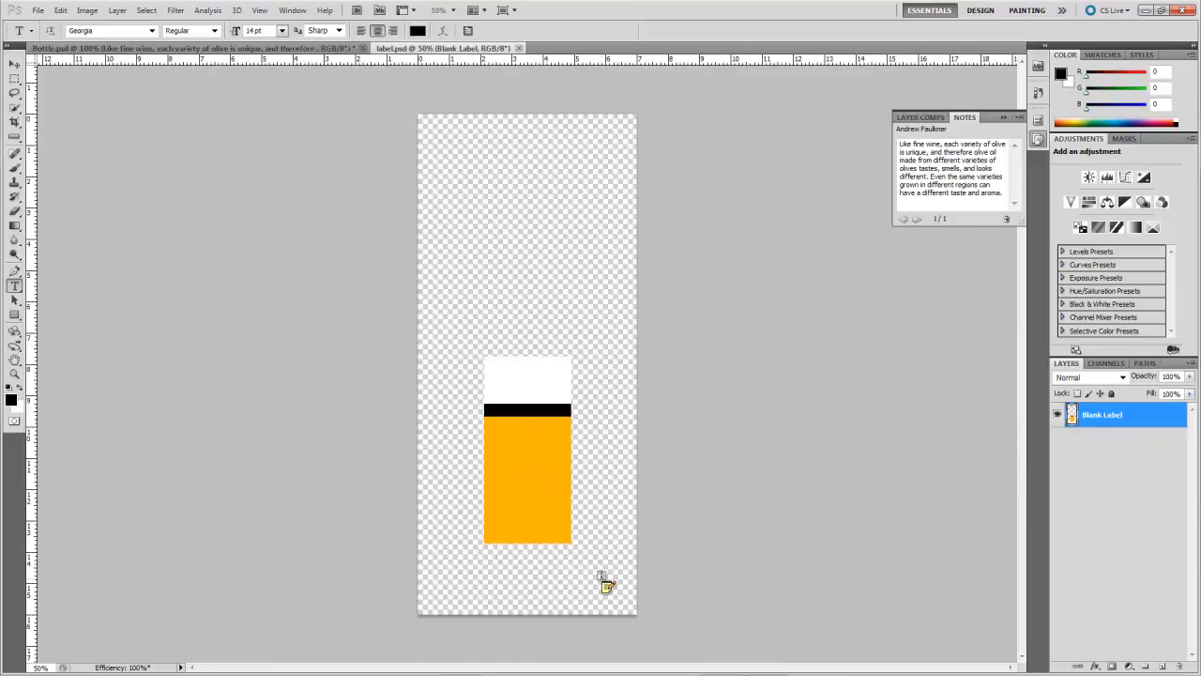
Select the Note tool and replace the author name in the options bar with a new author's name.
{"action": "left_click", "coordinate": [15, 138]}
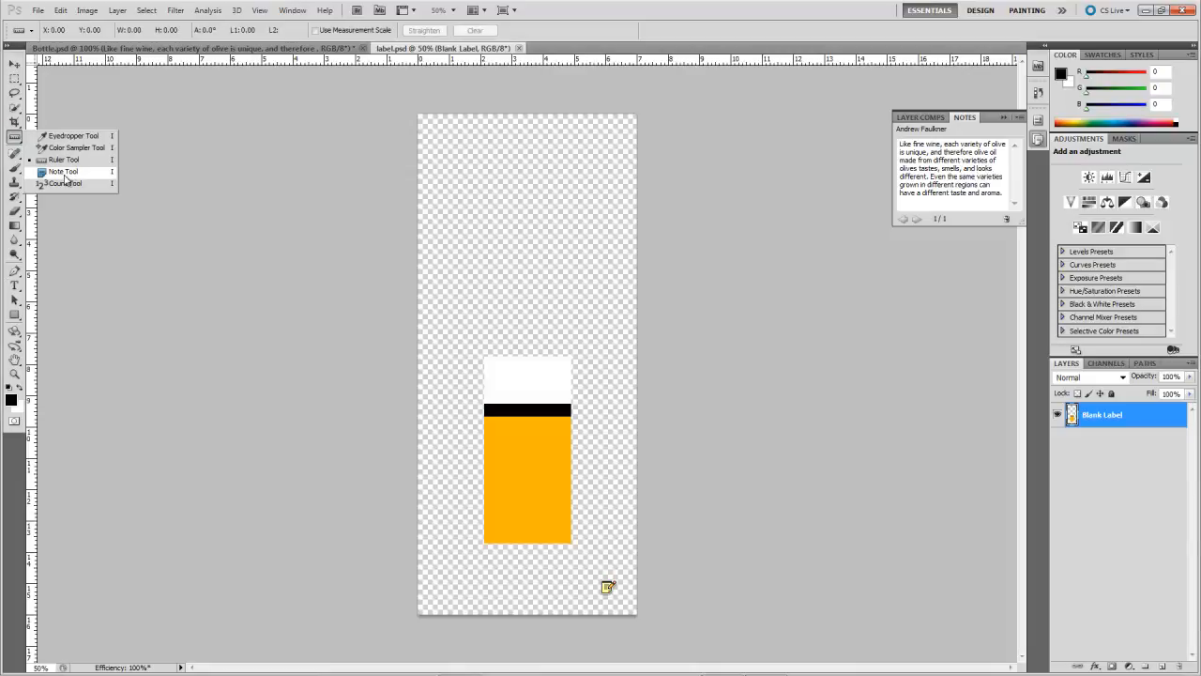
{"action": "left_click", "coordinate": [64, 172]}
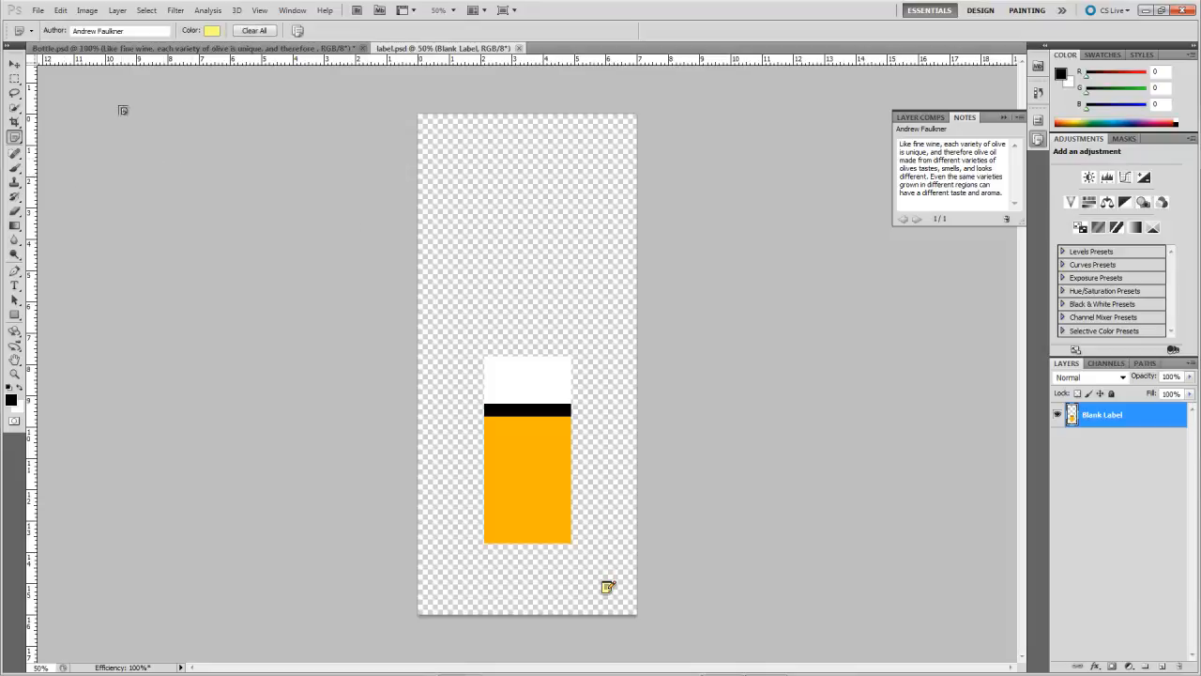
{"action": "left_click_drag", "start_coordinate": [123, 31], "coordinate": [35, 36]}
{"action": "type", "text": "Marek"}
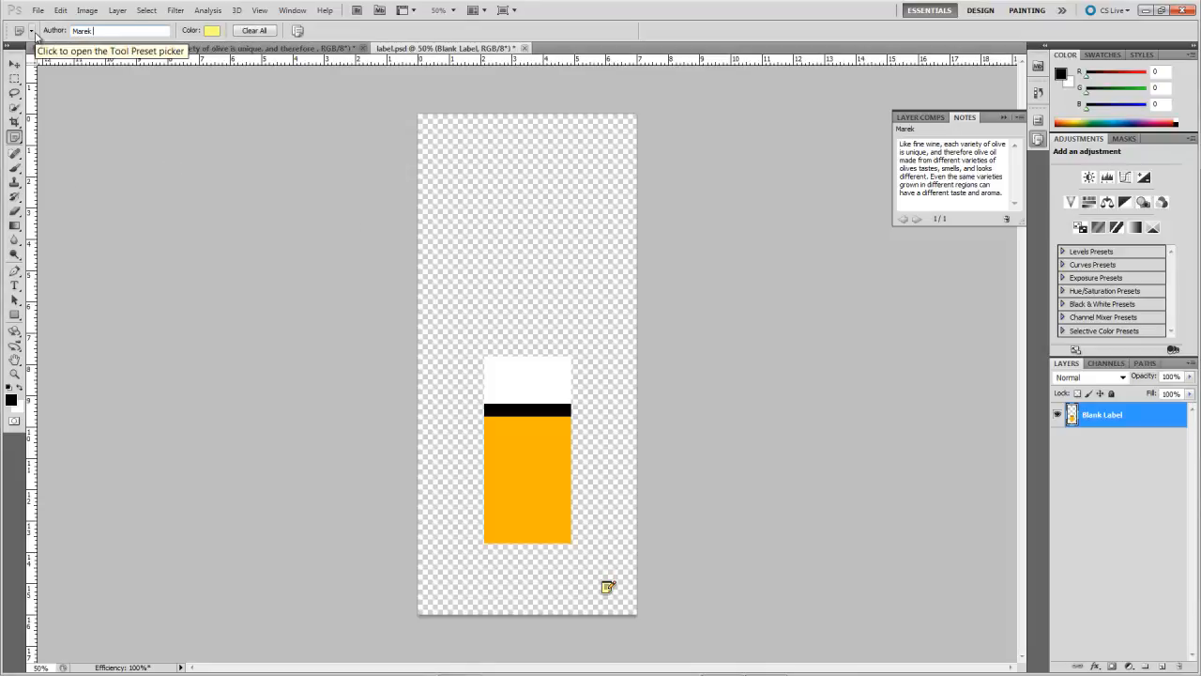
{"action": "type", "text": " Mularczyk"}
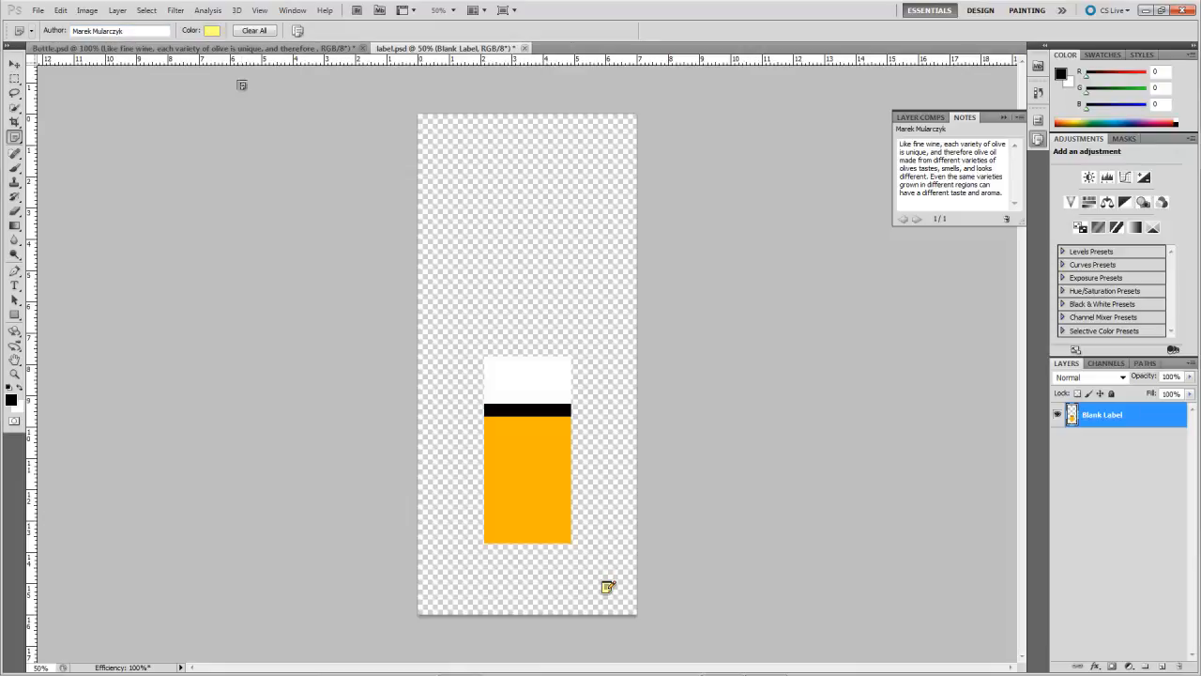
Add a note near the label's top-left reading 'This is the message' plus sender and recipient names.
{"action": "left_click", "coordinate": [437, 188]}
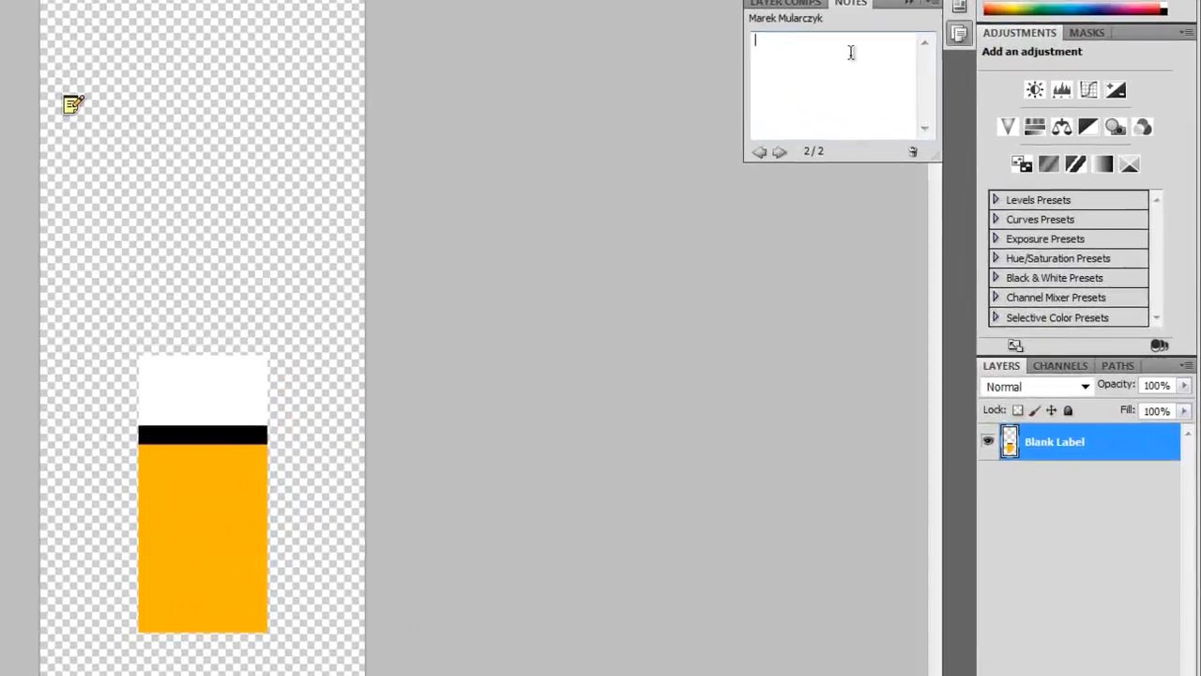
{"action": "type", "text": "T*his i"}
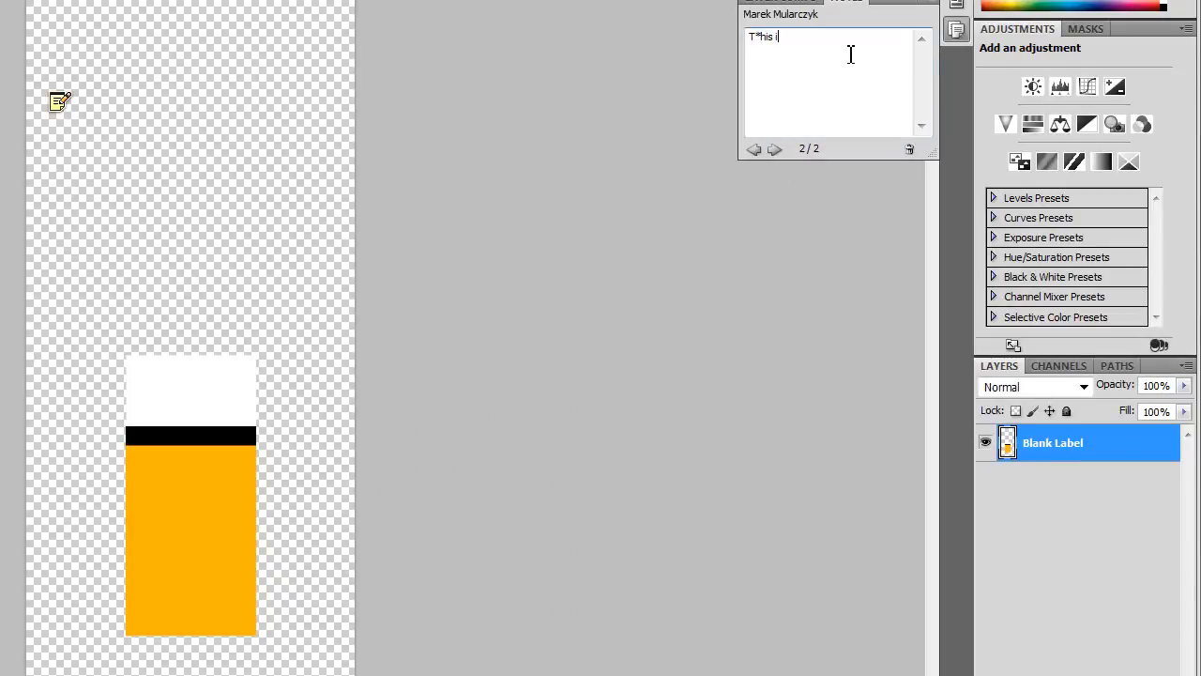
{"action": "type", "text": "s the message"}
{"action": "key", "text": "Left"}
{"action": "key", "text": "Left"}
{"action": "key", "text": "Left"}
{"action": "key", "text": "Left"}
{"action": "key", "text": "Left"}
{"action": "key", "text": "Left"}
{"action": "key", "text": "Left"}
{"action": "key", "text": "Left"}
{"action": "key", "text": "Left"}
{"action": "key", "text": "Left"}
{"action": "key", "text": "Left"}
{"action": "key", "text": "Left"}
{"action": "key", "text": "Left"}
{"action": "key", "text": "Left"}
{"action": "key", "text": "Left"}
{"action": "key", "text": "Left"}
{"action": "key", "text": "Left"}
{"action": "key", "text": "Left"}
{"action": "key", "text": "Delete"}
{"action": "key", "text": "End"}
{"action": "type", "text": "from Marek to A"}
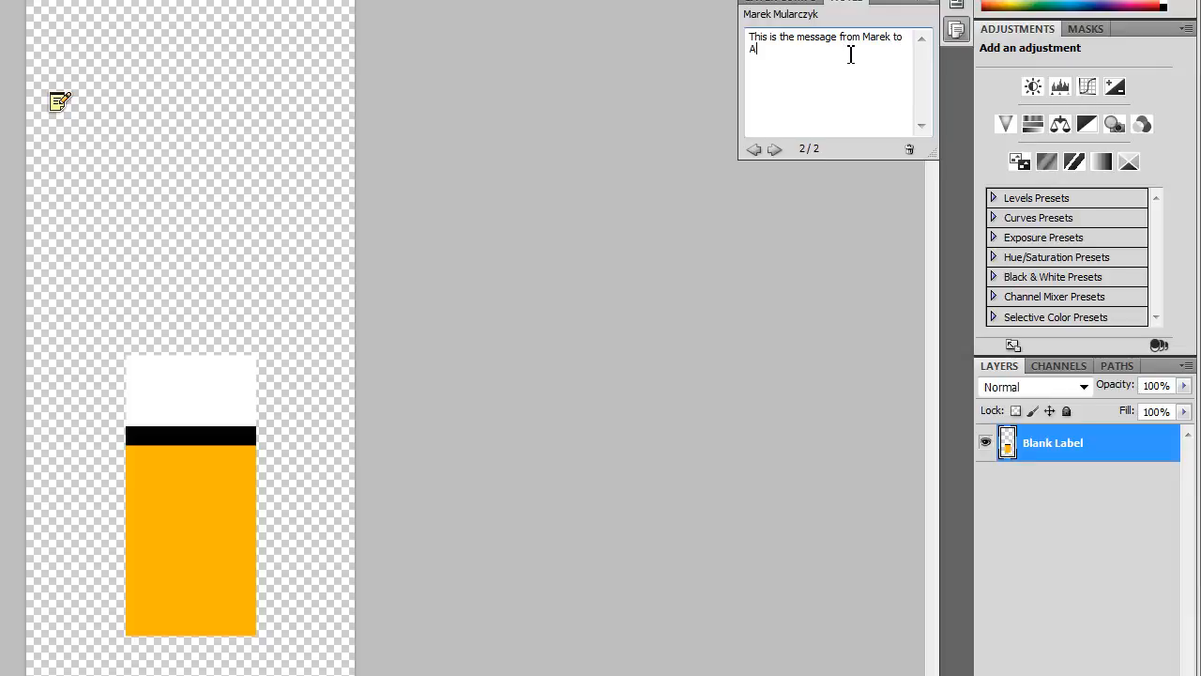
{"action": "type", "text": "drian."}
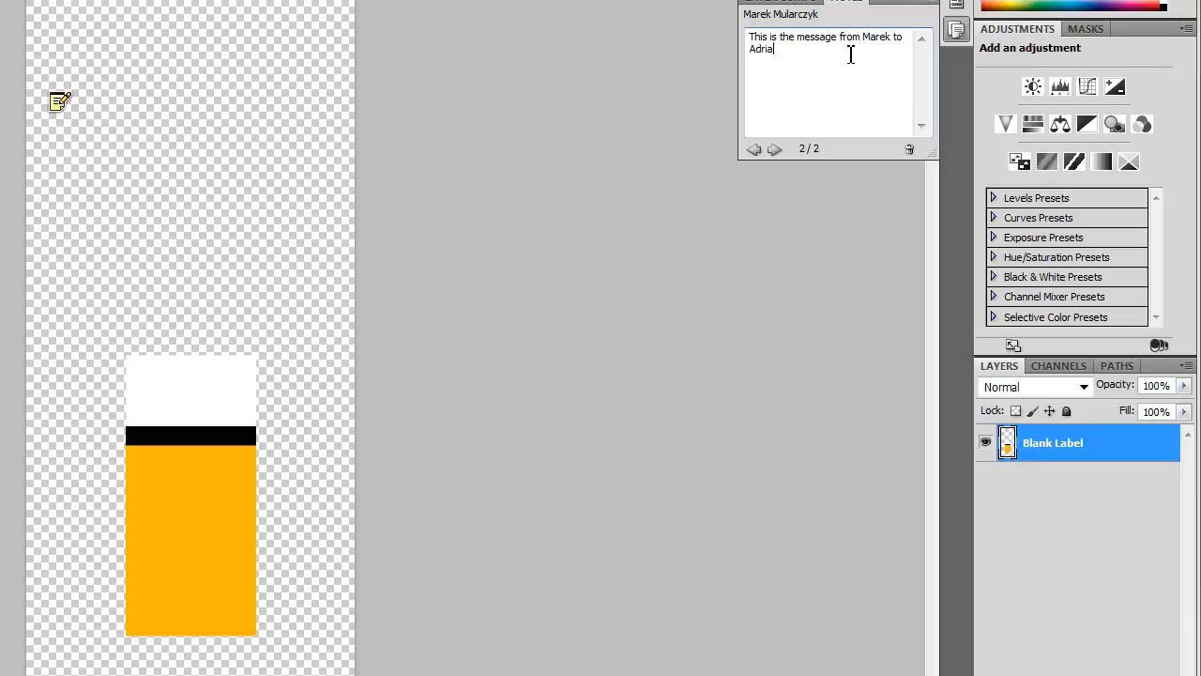